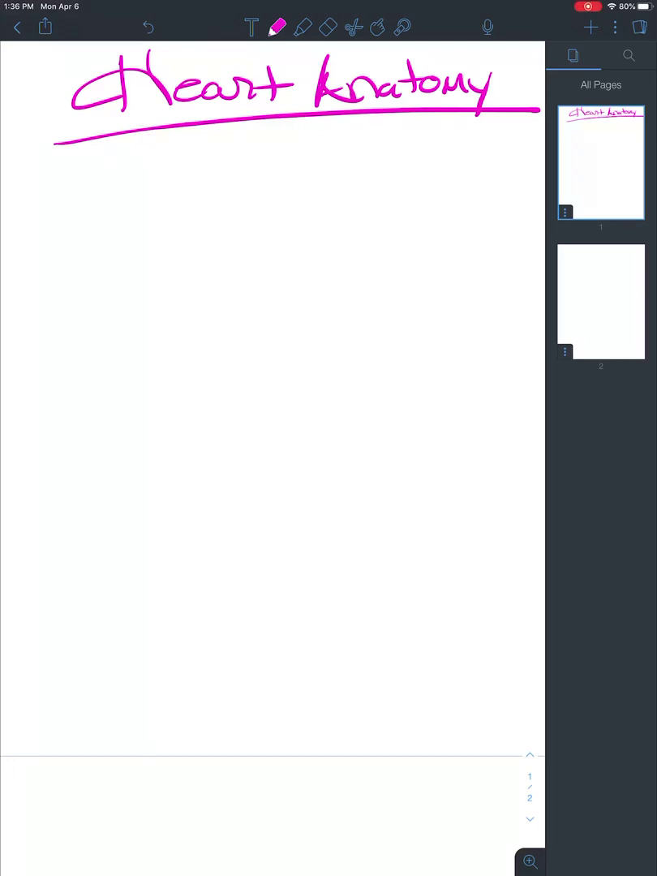
Step: Switch the pen to black and draw the large heart outline below the title in two strokes
left_click(277, 27)
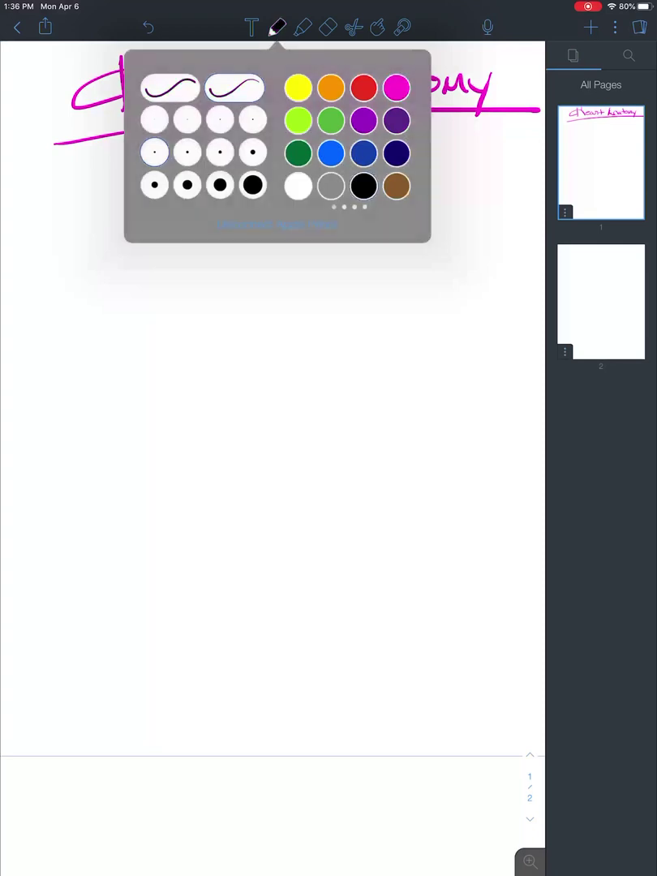
left_click(276, 27)
mouse_move(377, 241)
left_mouse_down()
mouse_move(153, 248)
mouse_move(47, 391)
mouse_move(167, 572)
mouse_move(358, 658)
mouse_move(500, 645)
left_mouse_up()
mouse_move(205, 250)
left_mouse_down()
mouse_move(386, 236)
mouse_move(508, 371)
mouse_move(520, 626)
mouse_move(484, 643)
left_mouse_up()
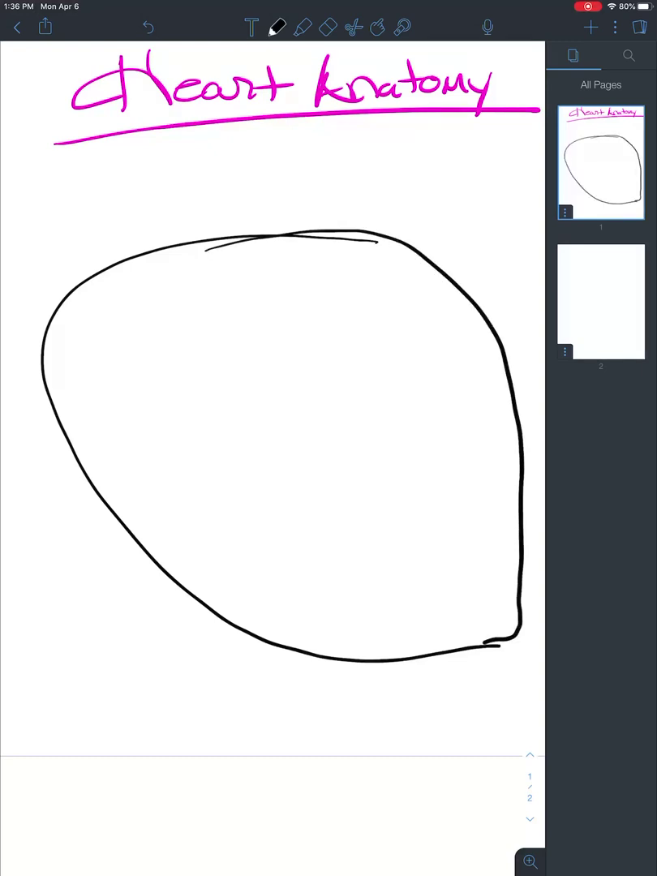
Step: Switch the pen to green and write 'superior' at the upper left of the heart
left_click(276, 26)
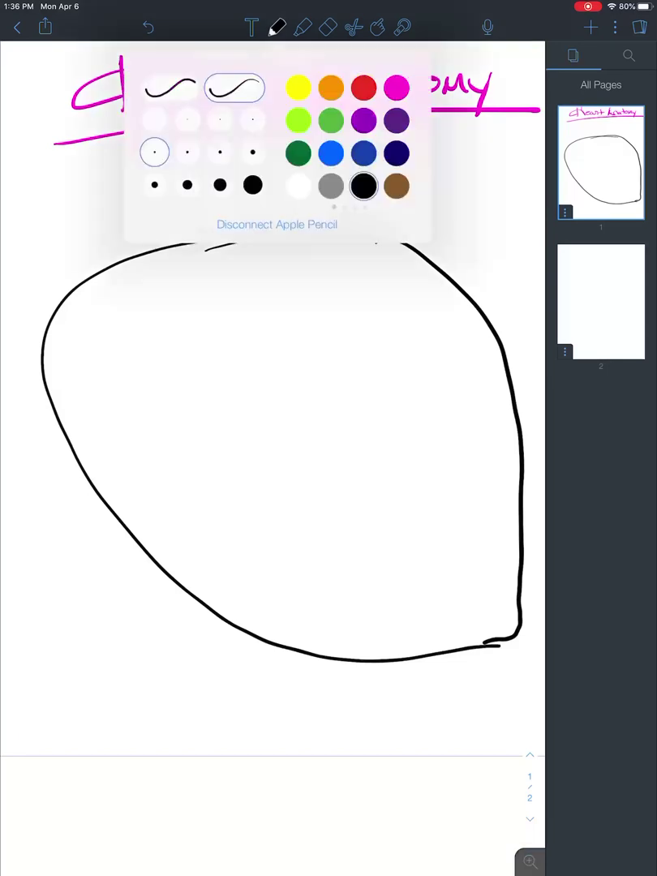
left_click(330, 120)
left_click(277, 27)
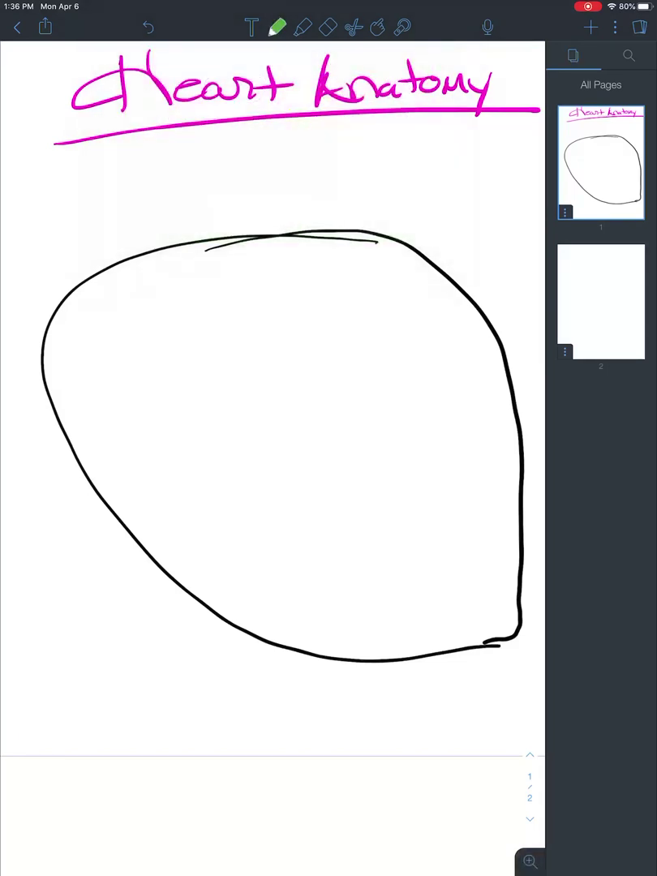
mouse_move(20, 154)
left_mouse_down()
mouse_move(8, 170)
mouse_move(95, 151)
left_mouse_up()
mouse_move(97, 154)
left_mouse_down()
mouse_move(102, 164)
mouse_move(149, 139)
left_mouse_up()
Step: Write 'Inferior' in green below the heart at the lower left
mouse_move(15, 713)
left_mouse_down()
mouse_move(17, 738)
mouse_move(38, 738)
left_mouse_up()
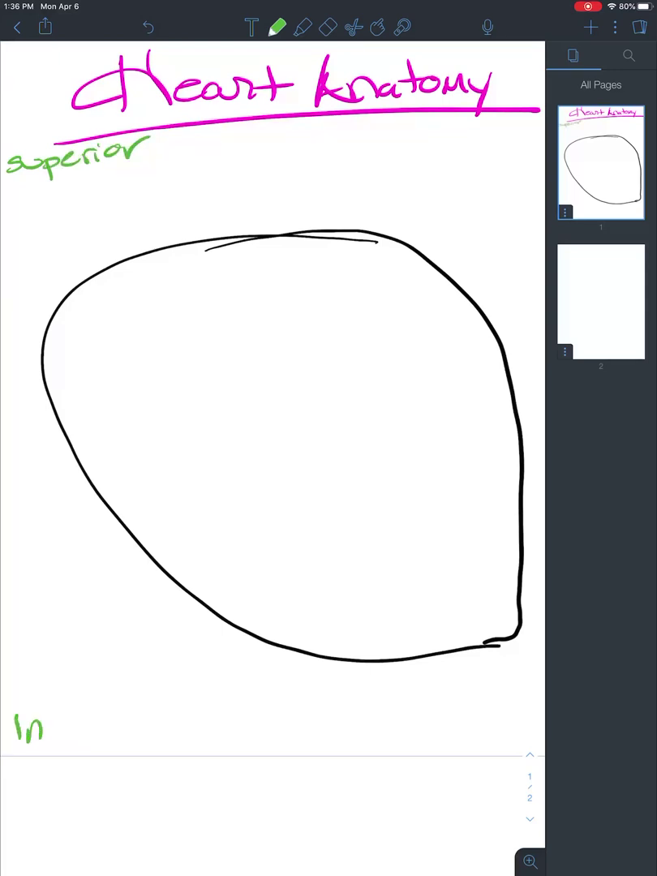
mouse_move(75, 696)
left_mouse_down()
mouse_move(46, 740)
mouse_move(62, 721)
left_mouse_up()
mouse_move(65, 728)
left_mouse_down()
mouse_move(88, 737)
mouse_move(101, 724)
mouse_move(107, 737)
mouse_move(142, 718)
left_mouse_up()
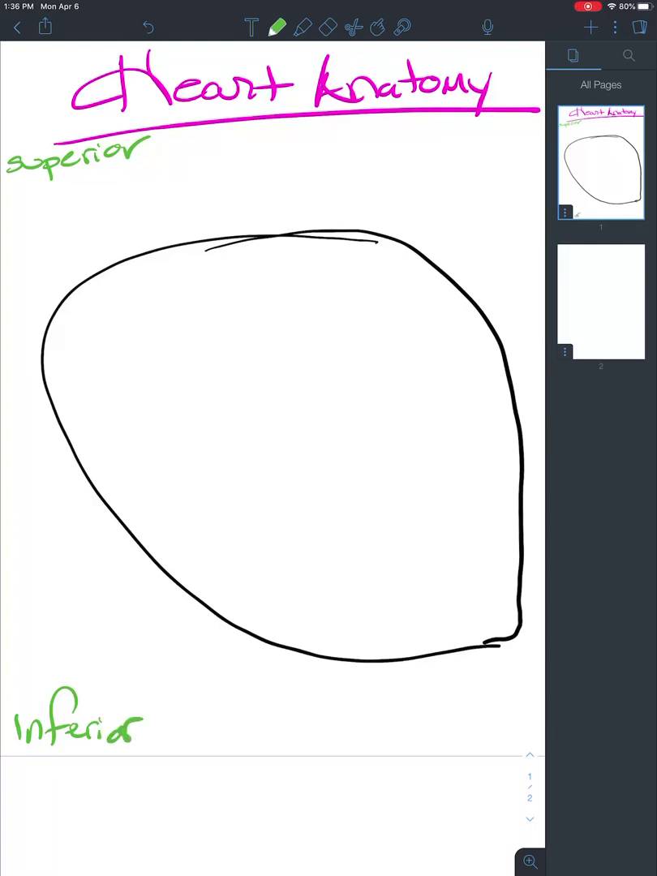
left_click(277, 27)
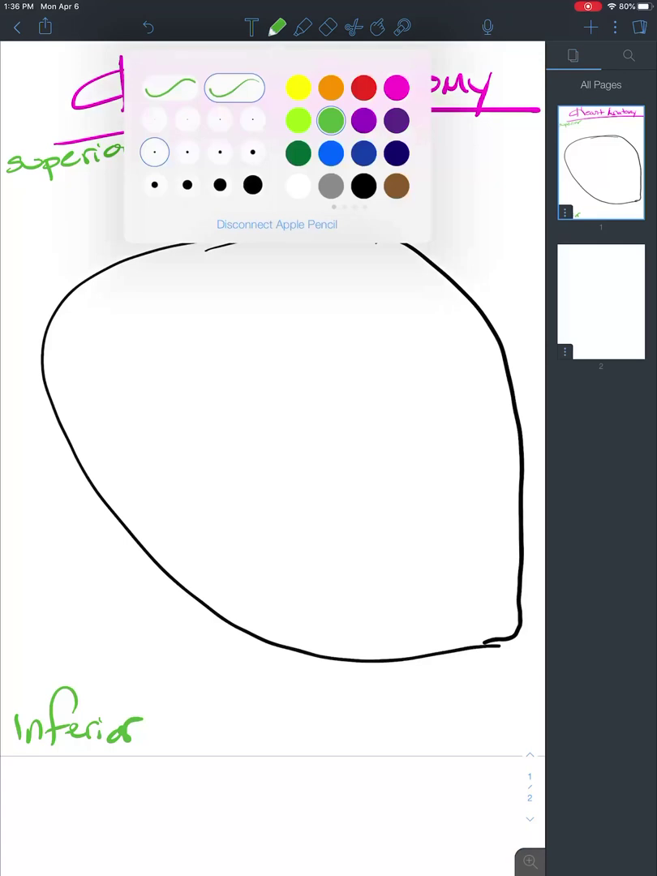
Step: In blue, write 'Base' above the heart and 'Apex' at its bottom-right tip
left_click(330, 152)
mouse_move(177, 188)
left_mouse_down()
mouse_move(178, 210)
mouse_move(263, 201)
left_mouse_up()
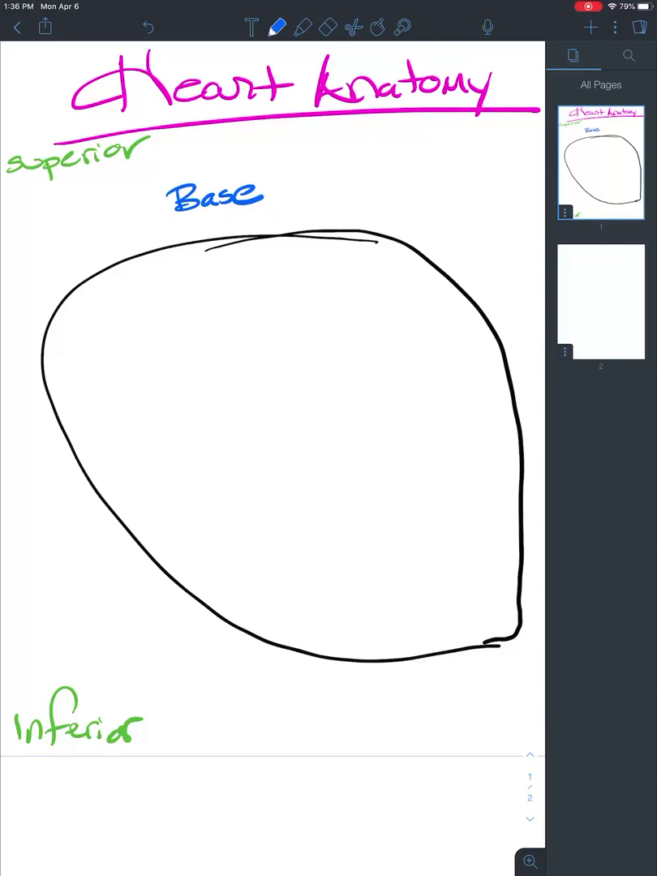
mouse_move(464, 694)
left_mouse_down()
mouse_move(479, 691)
mouse_move(484, 679)
mouse_move(527, 693)
left_mouse_up()
left_click_drag(528, 672, 506, 695)
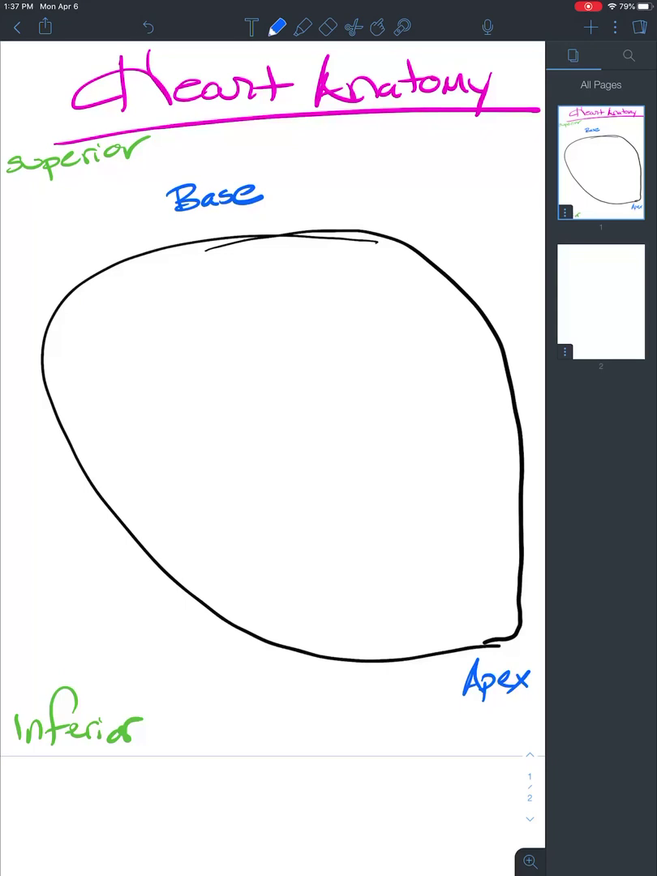
Step: Underline the 'Base' and 'Apex' labels in blue
left_click_drag(167, 220, 298, 205)
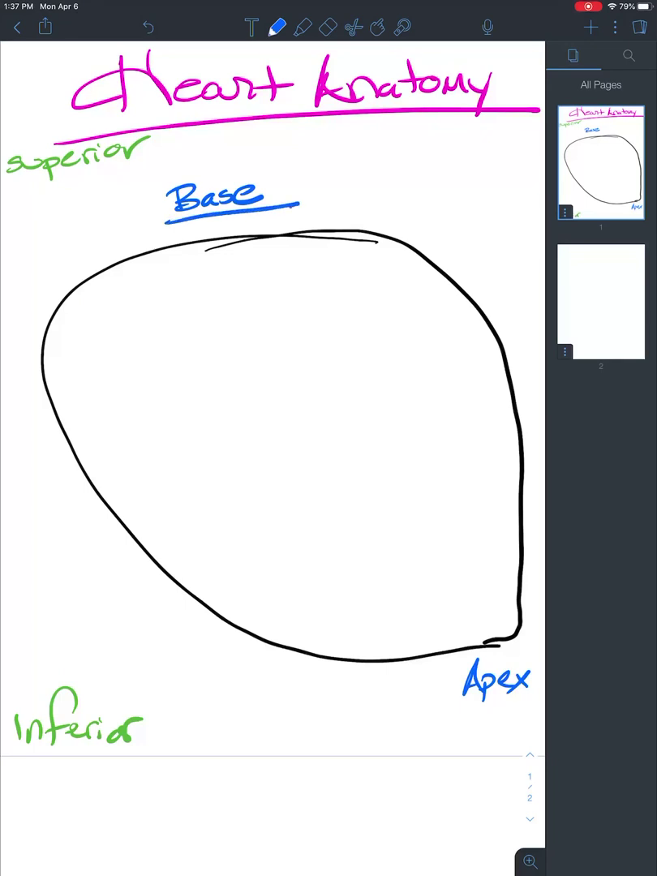
left_click_drag(460, 709, 545, 702)
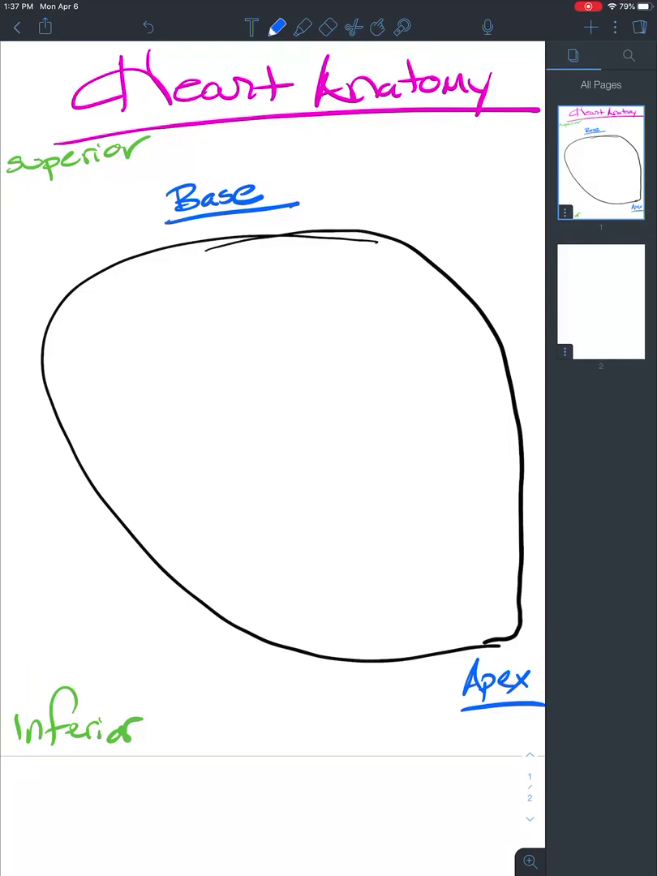
left_click(276, 27)
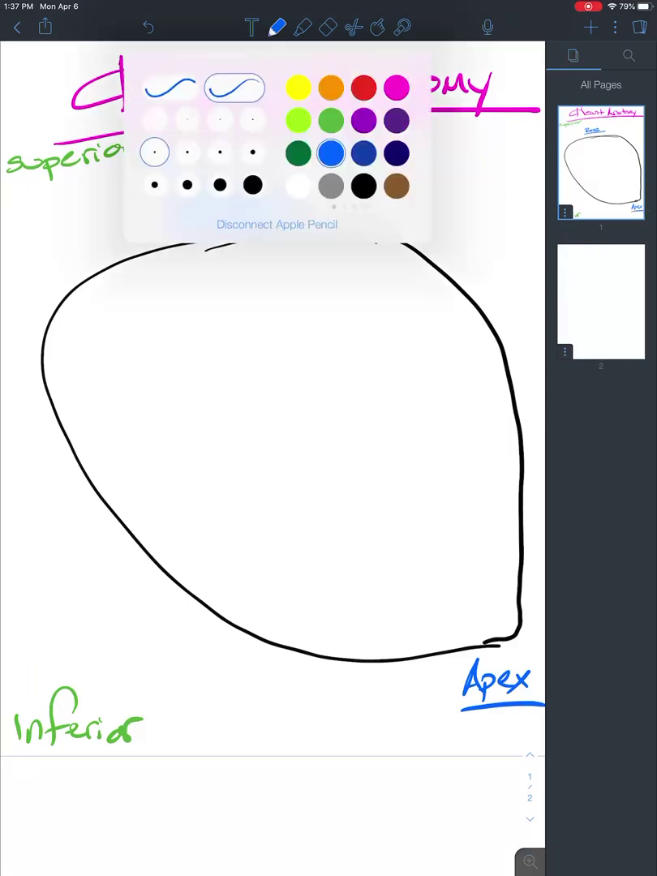
Step: Switch to black and draw vertical and horizontal lines splitting the heart into four chambers
left_click(363, 185)
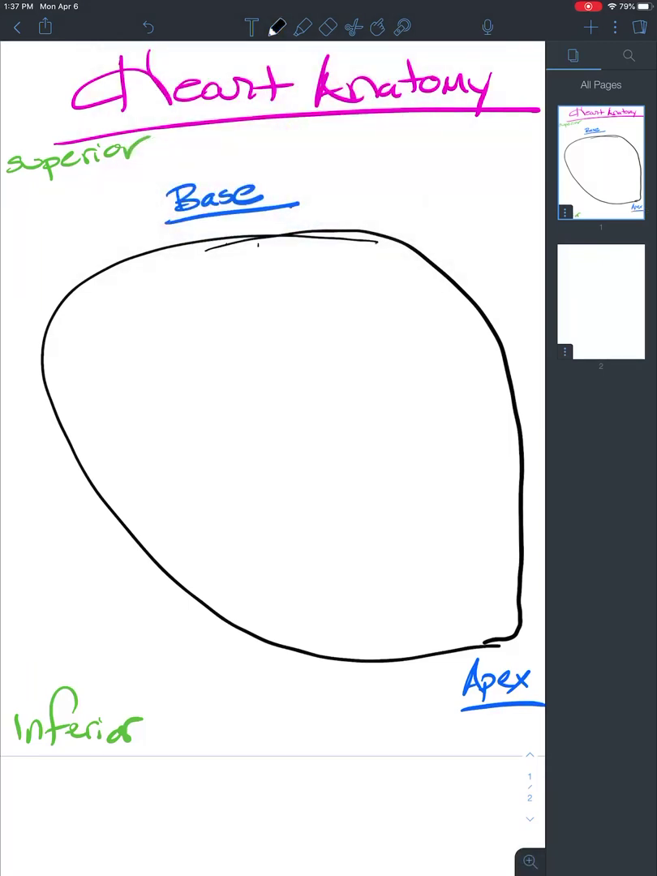
left_click_drag(227, 243, 230, 604)
left_click_drag(51, 393, 503, 365)
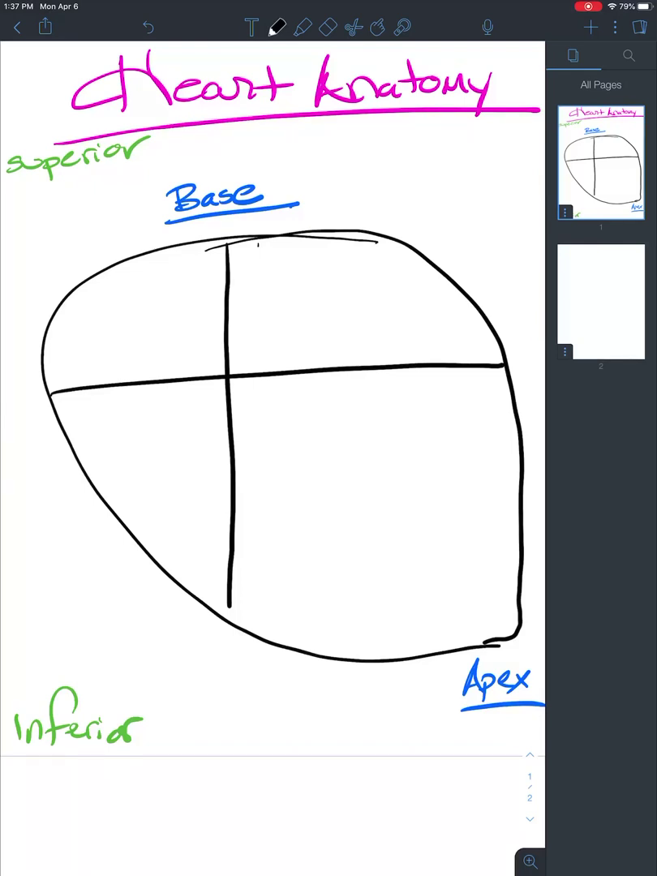
Step: In blue, label the upper chambers 'R. atrium' on the left and 'L. atrium' on the right
left_click(276, 26)
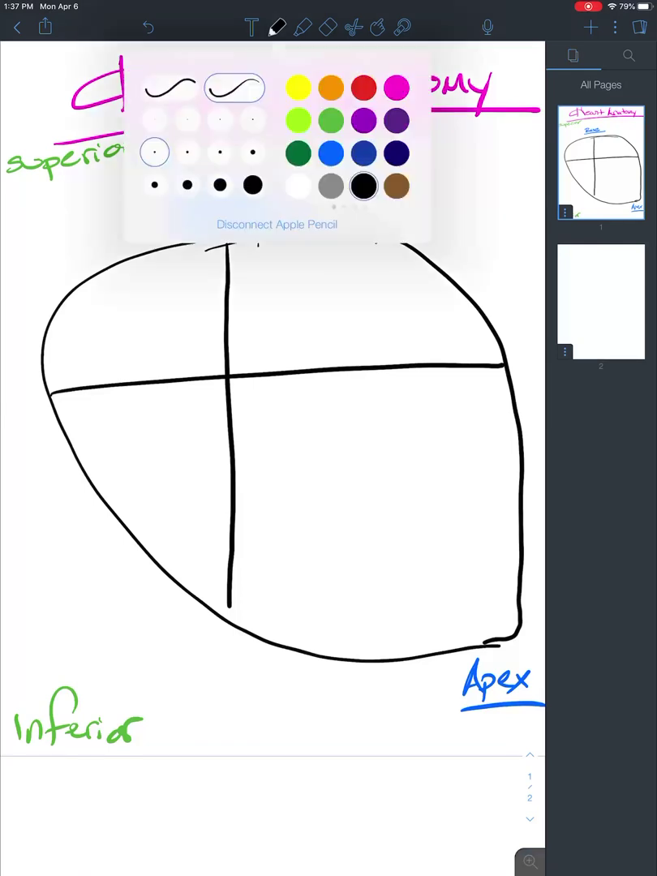
left_click(331, 153)
mouse_move(55, 357)
left_mouse_down()
mouse_move(56, 383)
mouse_move(110, 378)
mouse_move(117, 366)
left_mouse_up()
left_click(77, 377)
mouse_move(122, 365)
left_mouse_down()
mouse_move(126, 377)
mouse_move(134, 365)
left_mouse_up()
mouse_move(136, 364)
left_mouse_down()
mouse_move(138, 378)
mouse_move(166, 367)
mouse_move(201, 369)
left_mouse_up()
left_click(138, 357)
mouse_move(266, 341)
left_mouse_down()
mouse_move(284, 364)
mouse_move(325, 363)
mouse_move(342, 357)
mouse_move(352, 343)
left_mouse_up()
left_click(294, 362)
mouse_move(359, 358)
left_mouse_down()
mouse_move(374, 347)
mouse_move(380, 358)
mouse_move(415, 357)
mouse_move(445, 345)
left_mouse_up()
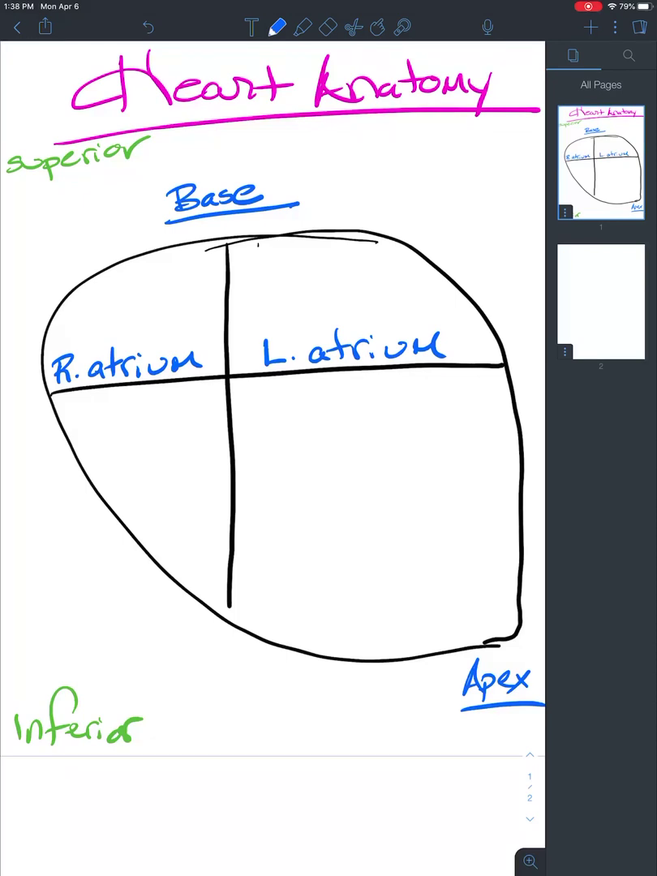
Step: Label the lower chambers 'R. Ventricle' on the left and 'L. Ventricle' on the right
mouse_move(87, 459)
left_mouse_down()
mouse_move(90, 480)
mouse_move(118, 478)
mouse_move(126, 458)
mouse_move(138, 478)
mouse_move(163, 480)
mouse_move(174, 469)
mouse_move(183, 480)
left_mouse_up()
left_click(108, 478)
left_click(178, 461)
mouse_move(192, 456)
left_mouse_down()
mouse_move(194, 480)
mouse_move(218, 478)
left_mouse_up()
left_click(289, 558)
mouse_move(263, 536)
left_mouse_down()
mouse_move(285, 561)
mouse_move(328, 548)
mouse_move(357, 561)
left_mouse_up()
mouse_move(359, 537)
left_mouse_down()
mouse_move(360, 561)
mouse_move(368, 544)
left_mouse_up()
mouse_move(369, 561)
left_mouse_down()
mouse_move(381, 548)
mouse_move(385, 562)
mouse_move(410, 561)
left_mouse_up()
left_click(385, 541)
mouse_move(417, 535)
left_mouse_down()
mouse_move(420, 561)
mouse_move(452, 558)
left_mouse_up()
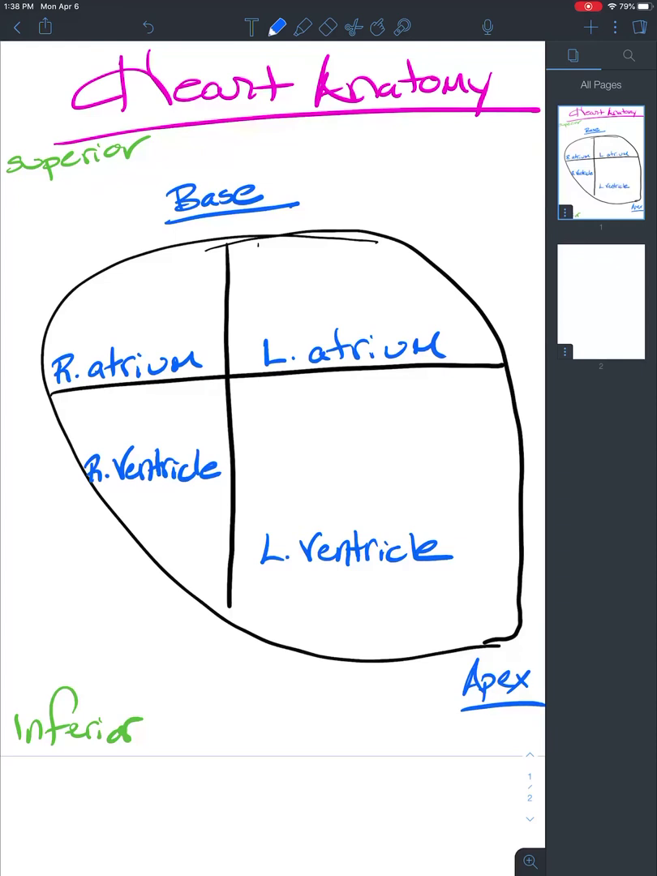
Step: Switch the pen to red and write 'Receiving' above both atria
left_click(276, 27)
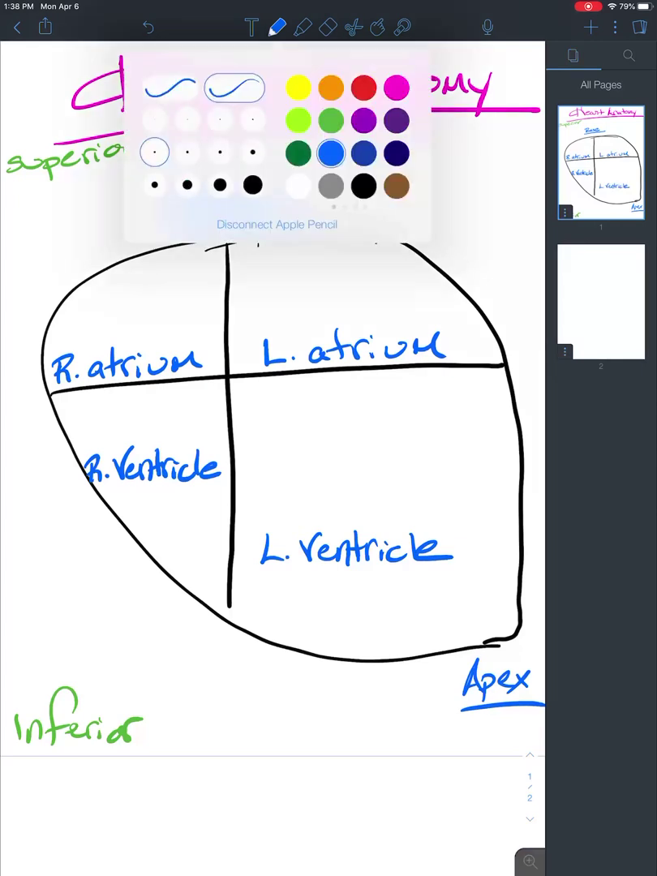
left_click(363, 86)
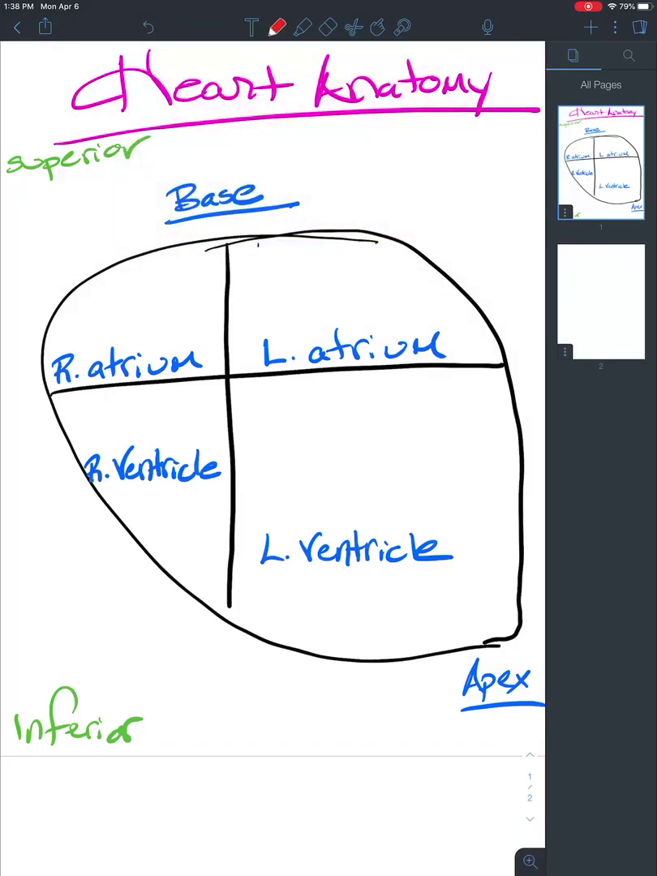
mouse_move(69, 307)
left_mouse_down()
mouse_move(68, 321)
mouse_move(103, 322)
mouse_move(129, 301)
mouse_move(195, 289)
mouse_move(184, 314)
left_mouse_up()
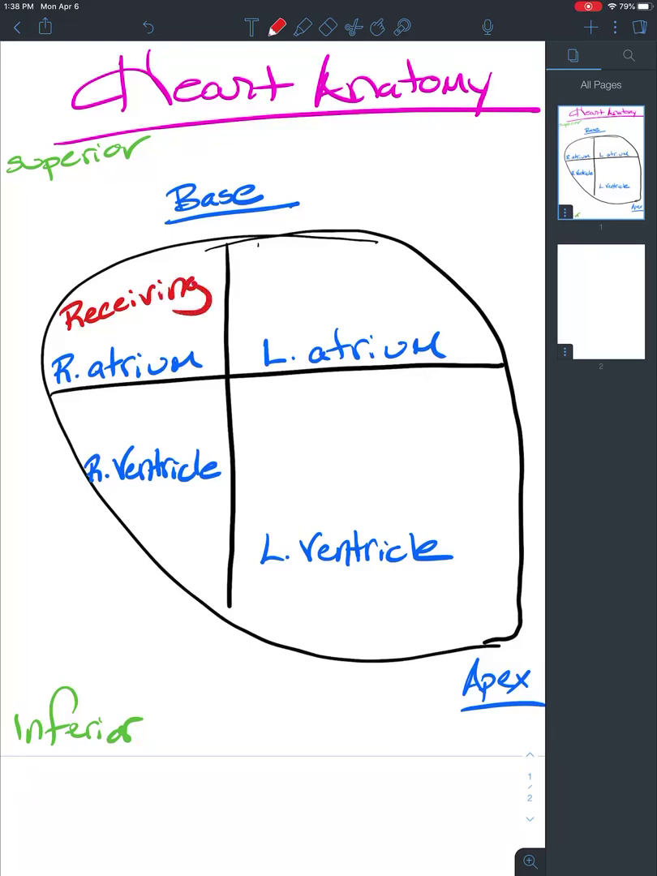
mouse_move(257, 281)
left_mouse_down()
mouse_move(258, 308)
mouse_move(328, 305)
mouse_move(349, 288)
mouse_move(354, 306)
mouse_move(377, 306)
mouse_move(371, 301)
left_mouse_up()
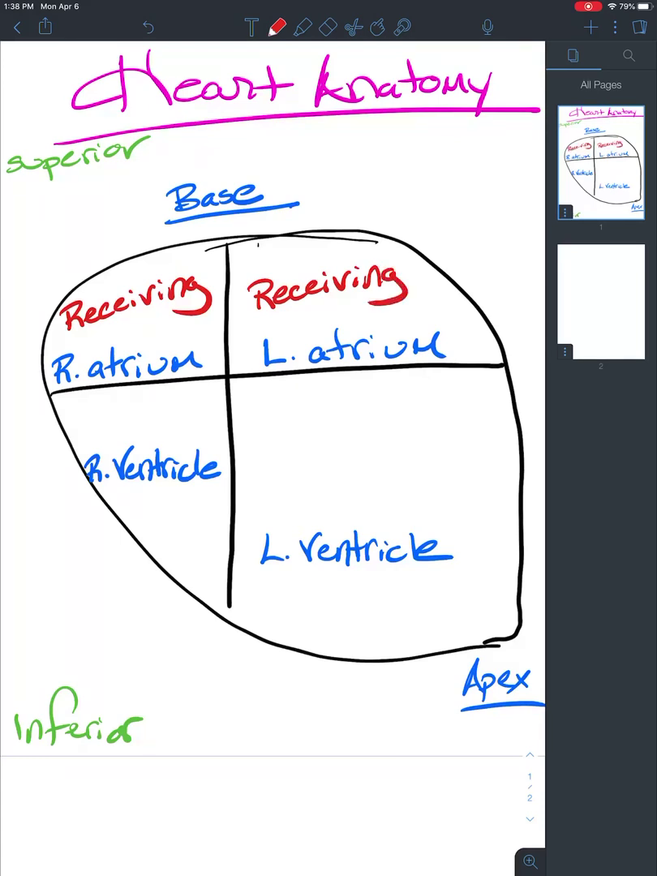
Step: Write 'PUMP' above both ventricles and 'Systemic' on the left ventricle in red
mouse_move(88, 445)
left_mouse_down()
mouse_move(94, 429)
mouse_move(104, 442)
mouse_move(110, 427)
mouse_move(157, 436)
left_mouse_up()
mouse_move(290, 500)
left_mouse_down()
mouse_move(290, 520)
mouse_move(305, 509)
left_mouse_up()
mouse_move(313, 500)
left_mouse_down()
mouse_move(350, 503)
mouse_move(370, 519)
left_mouse_up()
left_click_drag(378, 504, 381, 514)
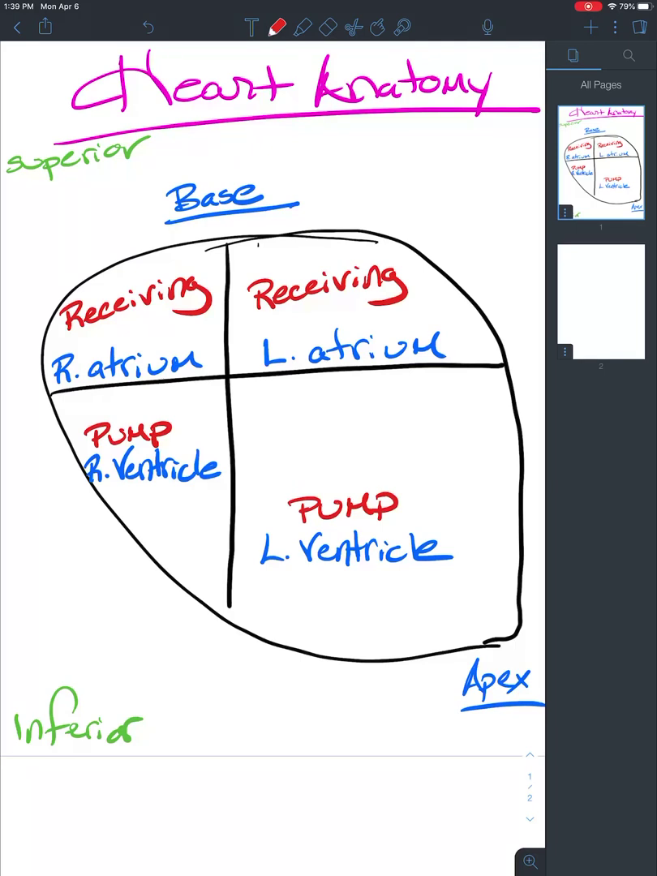
mouse_move(262, 458)
left_mouse_down()
mouse_move(248, 480)
mouse_move(271, 477)
mouse_move(268, 497)
mouse_move(283, 481)
left_mouse_up()
mouse_move(325, 455)
left_mouse_down()
mouse_move(328, 480)
mouse_move(417, 475)
left_mouse_up()
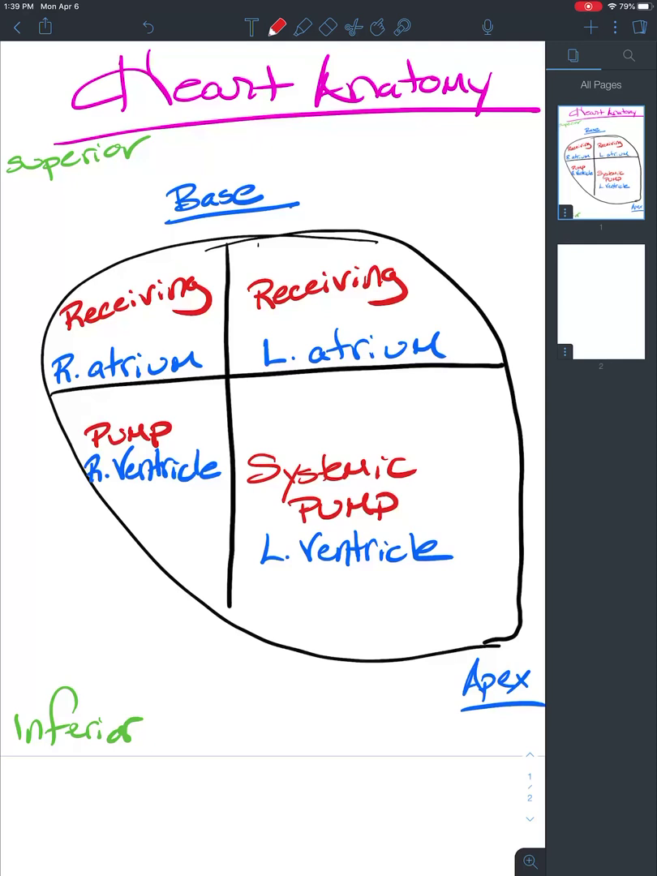
scroll(272, 438, "down", 6)
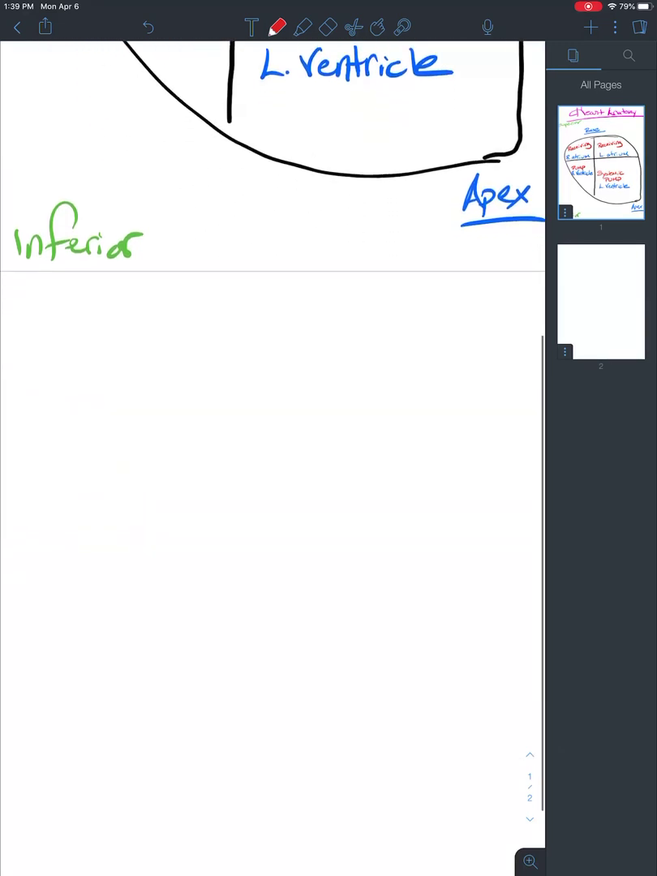
Step: Write the red heading 'Systemic Circulation:' on page 2 and begin an organ sketch below it
mouse_move(64, 322)
left_mouse_down()
mouse_move(47, 325)
mouse_move(39, 348)
mouse_move(77, 365)
mouse_move(81, 349)
left_mouse_up()
mouse_move(100, 320)
left_mouse_down()
mouse_move(100, 349)
mouse_move(132, 327)
left_mouse_up()
mouse_move(121, 337)
left_mouse_down()
mouse_move(139, 342)
mouse_move(156, 328)
mouse_move(166, 344)
left_mouse_up()
left_click_drag(171, 328, 172, 344)
left_click(173, 321)
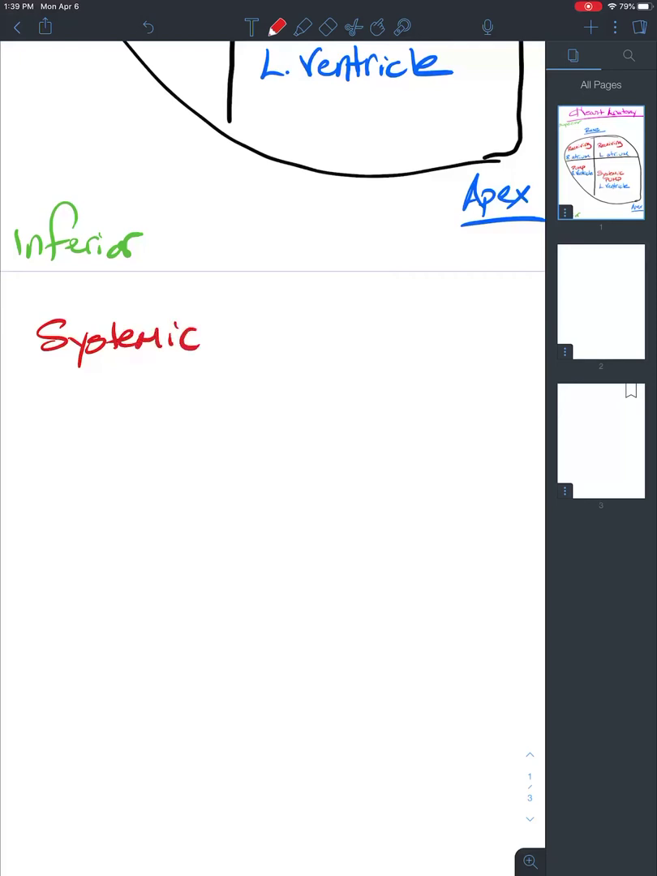
mouse_move(97, 378)
left_mouse_down()
mouse_move(99, 400)
mouse_move(108, 403)
mouse_move(124, 388)
mouse_move(172, 389)
mouse_move(180, 375)
mouse_move(194, 400)
mouse_move(217, 401)
left_mouse_up()
left_click_drag(232, 390, 275, 401)
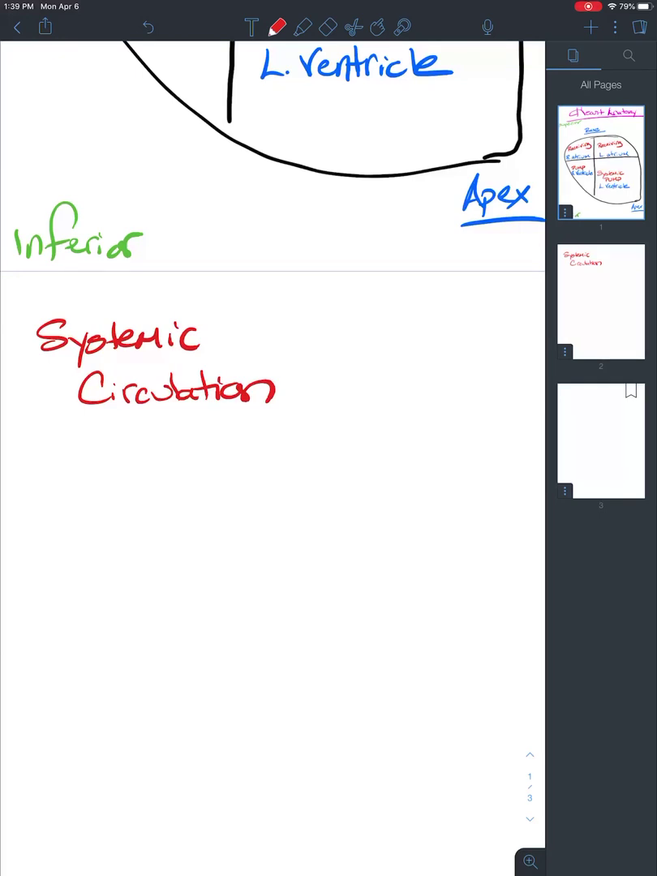
left_click(297, 379)
left_click(298, 398)
mouse_move(99, 480)
left_mouse_down()
mouse_move(111, 464)
mouse_move(195, 445)
mouse_move(123, 485)
mouse_move(166, 478)
mouse_move(128, 510)
mouse_move(163, 514)
left_mouse_up()
Step: Finish the first red organ sketch and draw a stomach with intestines to its right
left_click_drag(195, 444, 207, 473)
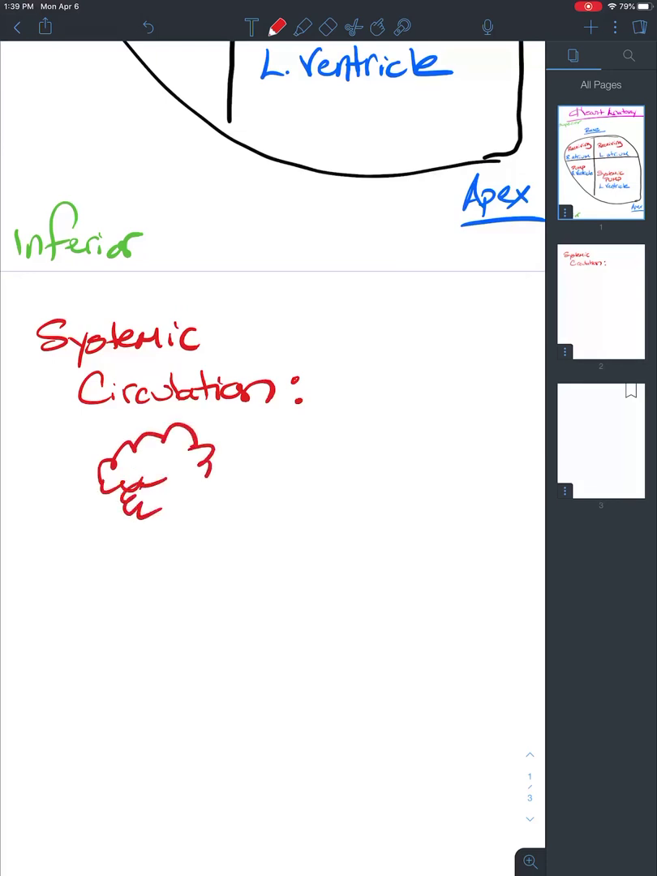
mouse_move(134, 485)
left_mouse_down()
mouse_move(162, 477)
mouse_move(152, 493)
left_mouse_up()
mouse_move(207, 458)
left_mouse_down()
mouse_move(201, 493)
mouse_move(189, 483)
mouse_move(196, 487)
left_mouse_up()
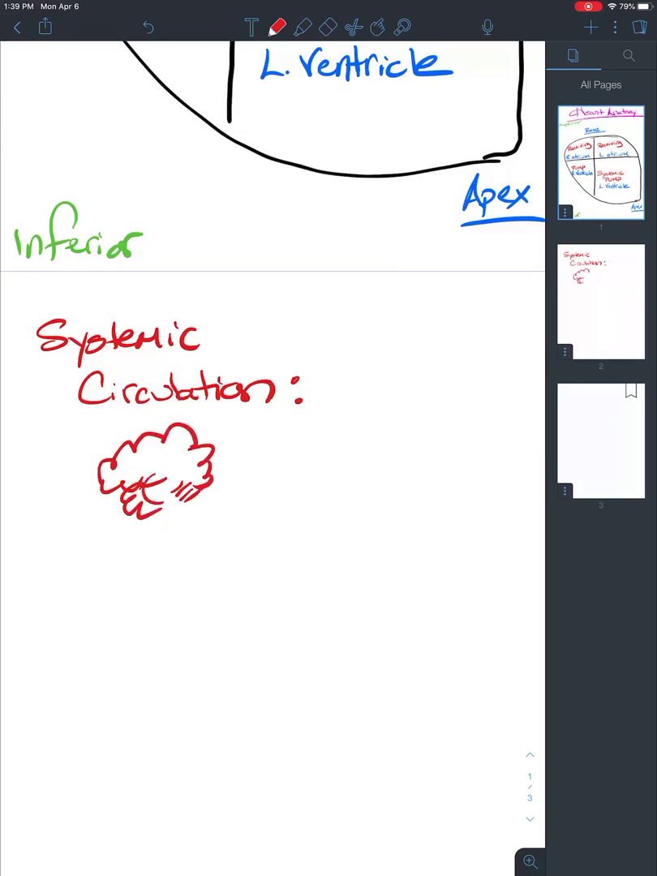
mouse_move(128, 488)
left_mouse_down()
mouse_move(161, 479)
mouse_move(182, 486)
mouse_move(168, 544)
mouse_move(182, 496)
left_mouse_up()
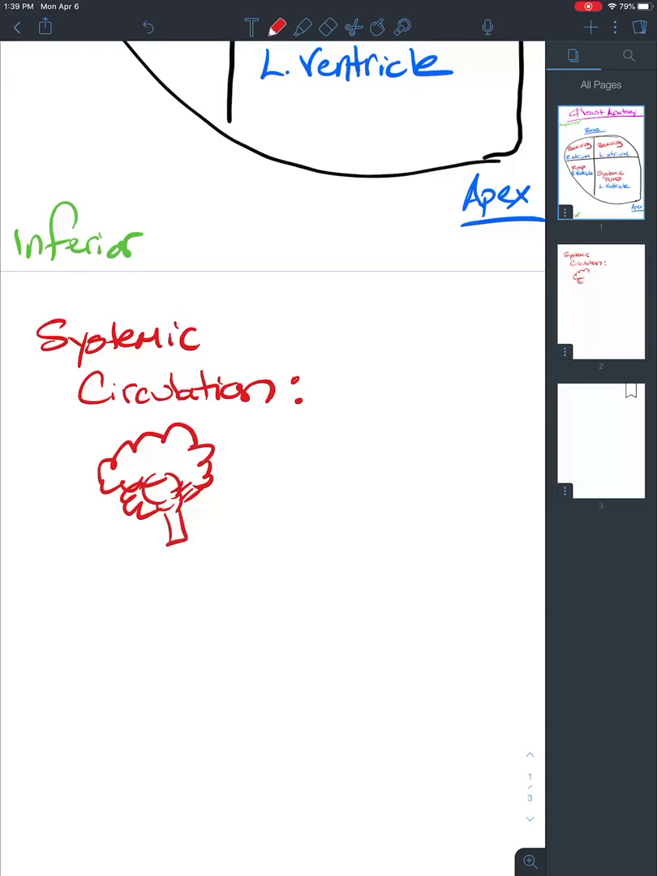
mouse_move(347, 415)
left_mouse_down()
mouse_move(364, 446)
mouse_move(357, 486)
mouse_move(312, 478)
mouse_move(293, 484)
mouse_move(339, 442)
left_mouse_up()
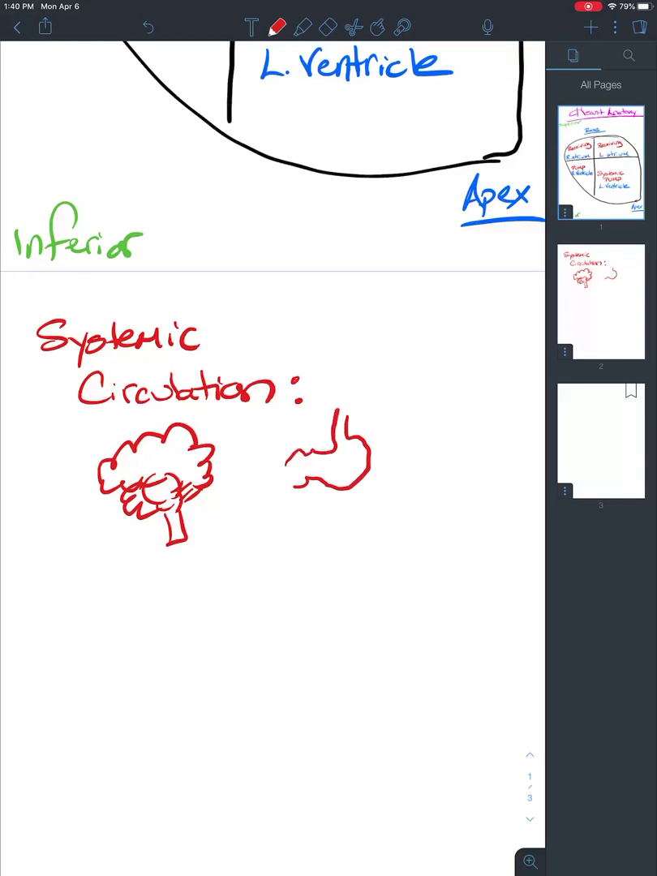
mouse_move(294, 454)
left_mouse_down()
mouse_move(272, 470)
mouse_move(268, 519)
mouse_move(313, 558)
mouse_move(371, 547)
mouse_move(404, 562)
left_mouse_up()
mouse_move(330, 480)
left_mouse_down()
mouse_move(294, 504)
mouse_move(312, 519)
mouse_move(415, 547)
left_mouse_up()
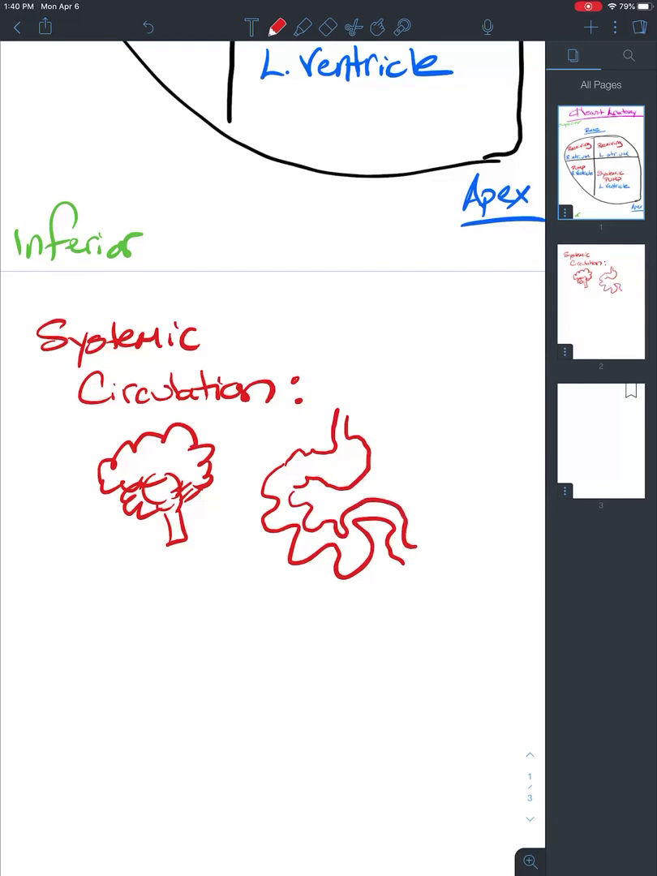
Step: Add a wavy organ, a leaf-shaped organ, a rounded organ, and a small heart beside the heading
mouse_move(51, 604)
left_mouse_down()
mouse_move(160, 582)
mouse_move(229, 588)
mouse_move(88, 622)
mouse_move(146, 622)
mouse_move(195, 618)
mouse_move(234, 595)
left_mouse_up()
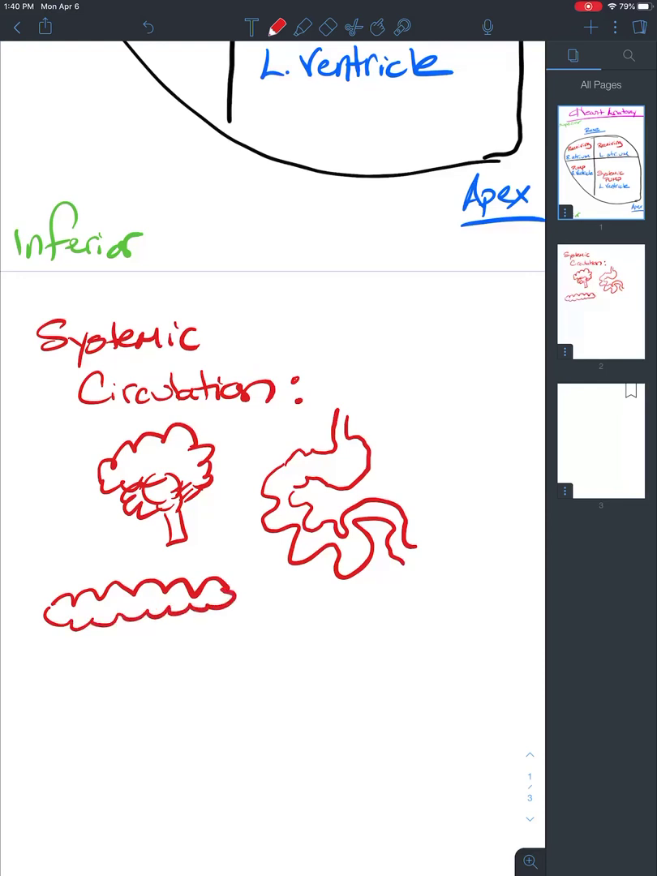
mouse_move(41, 734)
left_mouse_down()
mouse_move(41, 704)
mouse_move(136, 655)
left_mouse_up()
mouse_move(41, 730)
left_mouse_down()
mouse_move(71, 728)
mouse_move(140, 688)
mouse_move(138, 656)
left_mouse_up()
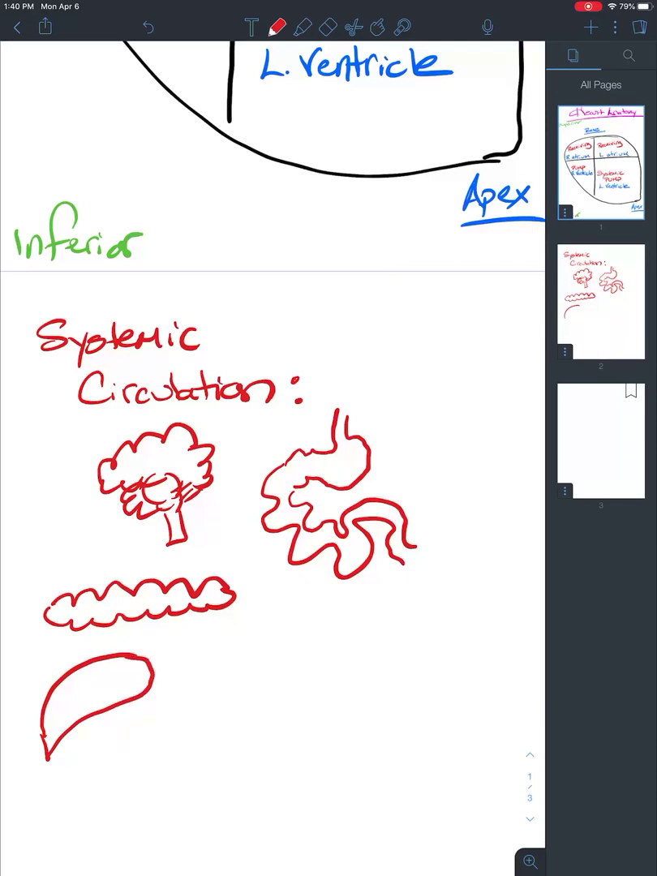
mouse_move(281, 619)
left_mouse_down()
mouse_move(241, 674)
mouse_move(280, 698)
mouse_move(321, 658)
left_mouse_up()
mouse_move(243, 663)
left_mouse_down()
mouse_move(251, 694)
mouse_move(247, 673)
mouse_move(280, 656)
mouse_move(292, 673)
mouse_move(284, 689)
left_mouse_up()
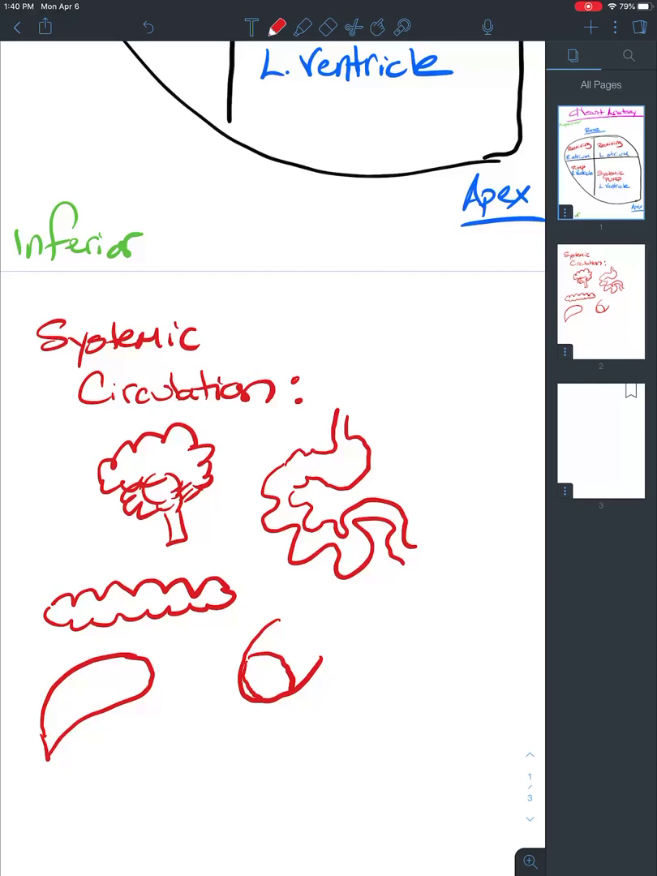
left_click_drag(440, 369, 428, 420)
mouse_move(442, 369)
left_mouse_down()
mouse_move(454, 391)
mouse_move(428, 420)
left_mouse_up()
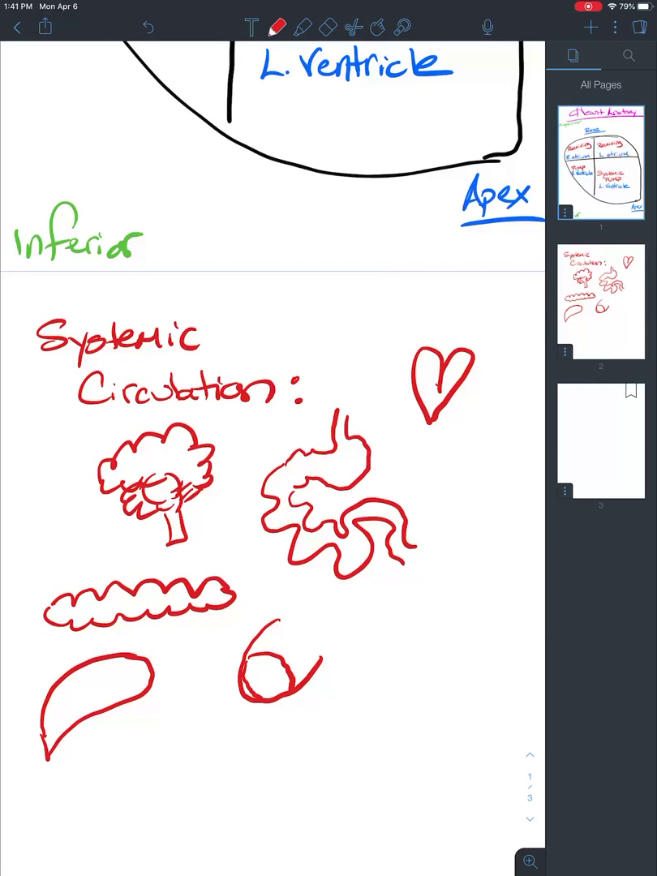
Step: Switch the pen to green and write 'Coronary Circulation' under the heart
left_click(276, 27)
left_click(330, 120)
mouse_move(417, 437)
left_mouse_down()
mouse_move(406, 448)
mouse_move(417, 453)
mouse_move(459, 443)
mouse_move(476, 451)
mouse_move(510, 444)
mouse_move(519, 464)
left_mouse_up()
mouse_move(426, 470)
left_mouse_down()
mouse_move(420, 472)
mouse_move(435, 491)
mouse_move(460, 485)
mouse_move(514, 492)
mouse_move(523, 482)
mouse_move(540, 493)
left_mouse_up()
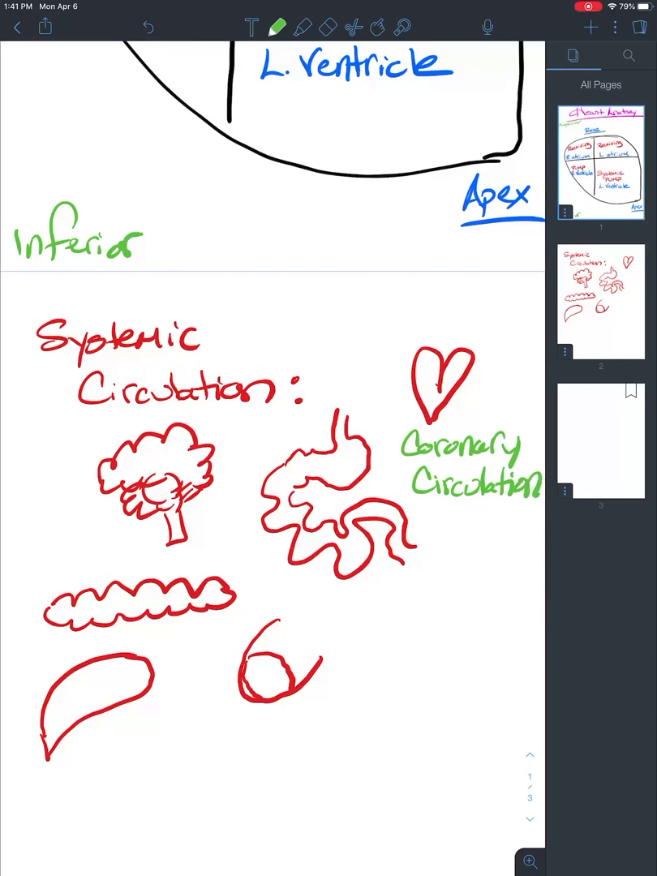
scroll(273, 454, "up", 10)
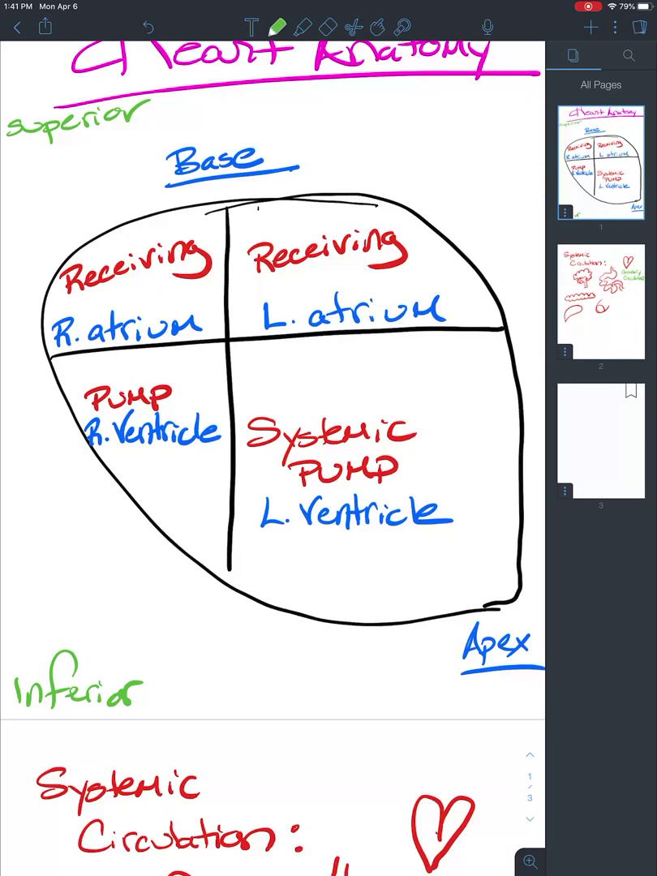
scroll(272, 454, "down", 10)
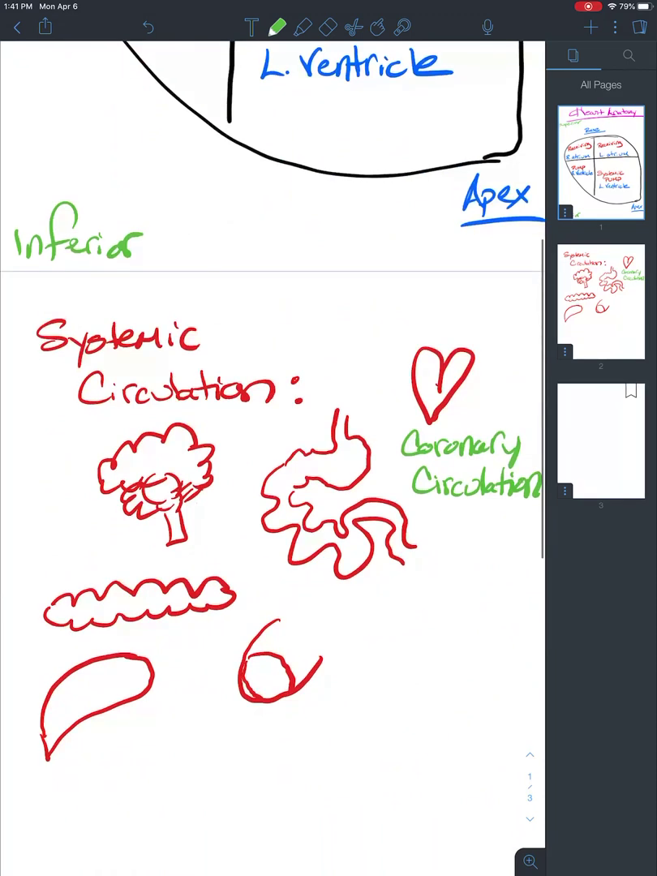
Step: Write 'myocardium' with a downward arrow below the Coronary Circulation label
mouse_move(366, 609)
left_mouse_down()
mouse_move(360, 622)
mouse_move(378, 629)
mouse_move(381, 654)
left_mouse_up()
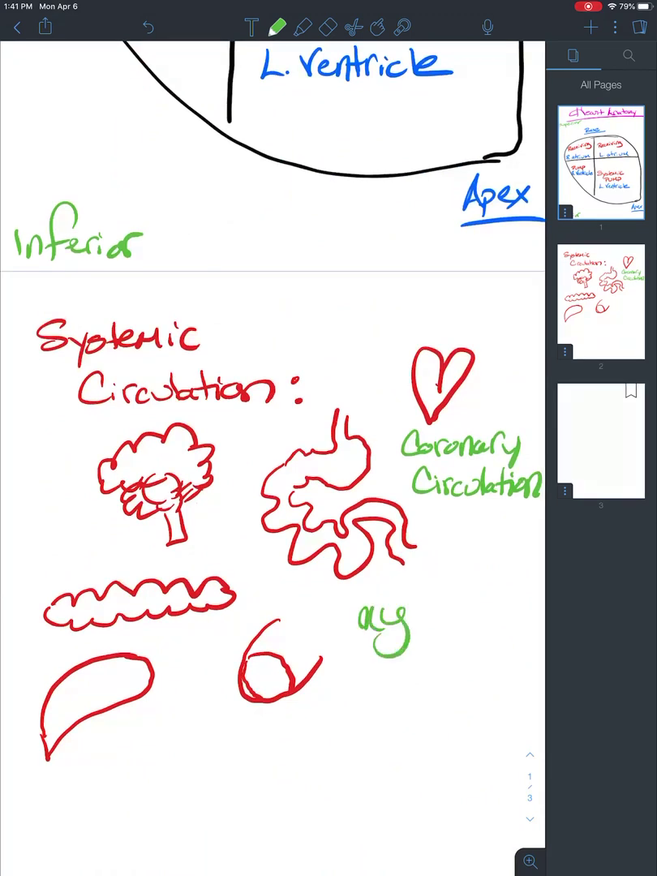
mouse_move(414, 610)
left_mouse_down()
mouse_move(435, 627)
mouse_move(459, 627)
mouse_move(470, 614)
left_mouse_up()
mouse_move(483, 615)
left_mouse_down()
mouse_move(484, 593)
mouse_move(488, 626)
left_mouse_up()
mouse_move(492, 604)
left_mouse_down()
mouse_move(493, 625)
mouse_move(514, 624)
mouse_move(535, 606)
mouse_move(539, 626)
left_mouse_up()
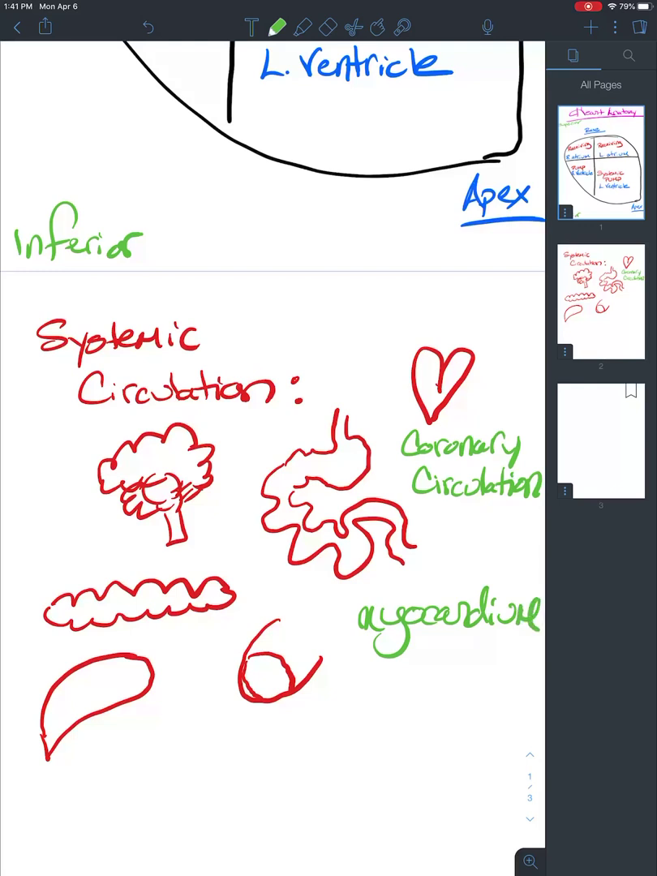
left_click_drag(396, 667, 391, 706)
mouse_move(381, 690)
left_mouse_down()
mouse_move(391, 706)
mouse_move(413, 691)
left_mouse_up()
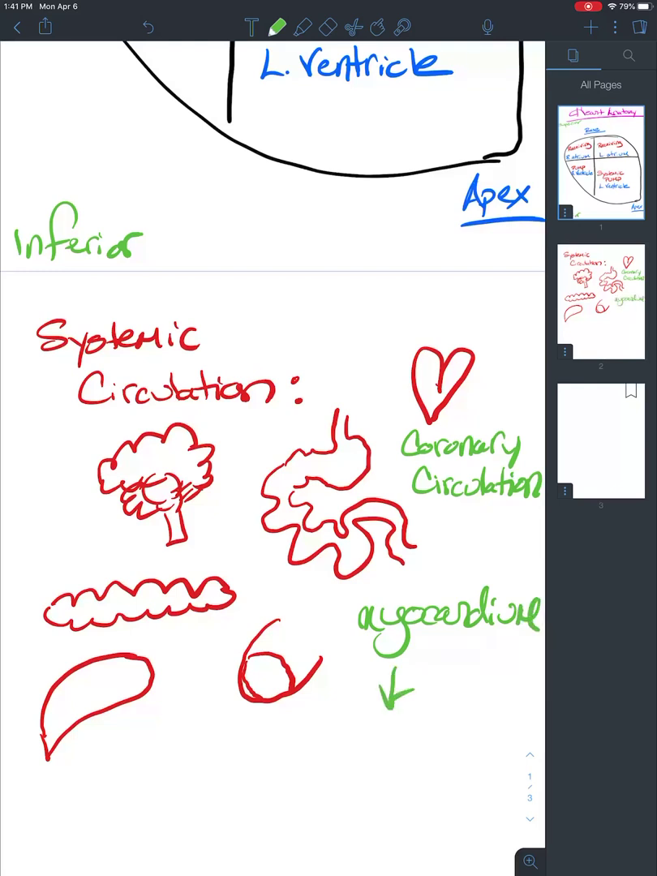
Step: Write 'heart muscle' in green beneath the arrow
mouse_move(318, 714)
left_mouse_down()
mouse_move(331, 764)
mouse_move(374, 761)
left_mouse_up()
mouse_move(377, 763)
left_mouse_down()
mouse_move(387, 740)
mouse_move(397, 762)
left_mouse_up()
left_click_drag(388, 746, 416, 743)
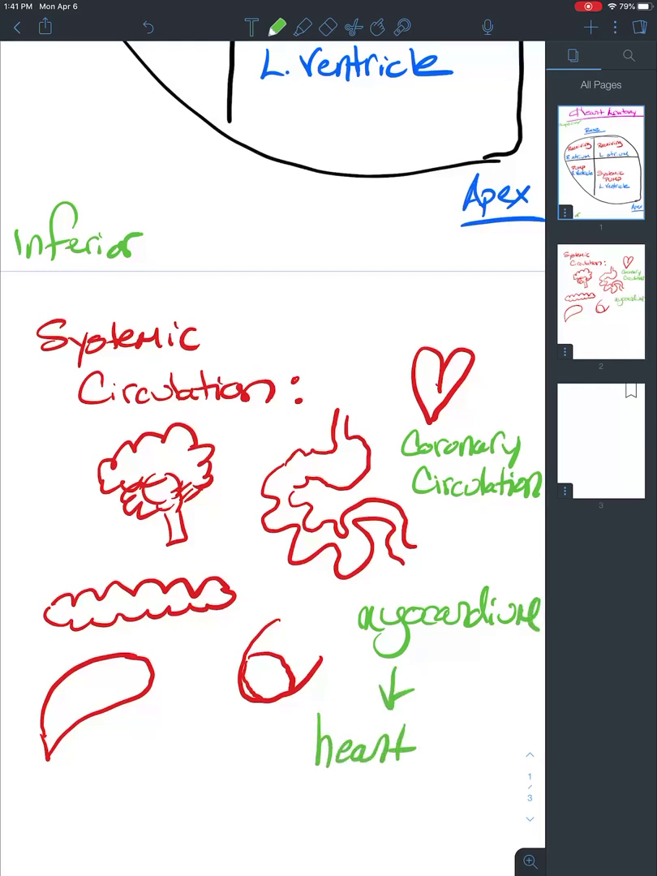
left_click(353, 792)
left_click_drag(349, 804, 418, 802)
mouse_move(434, 774)
left_mouse_down()
mouse_move(431, 803)
mouse_move(467, 798)
left_mouse_up()
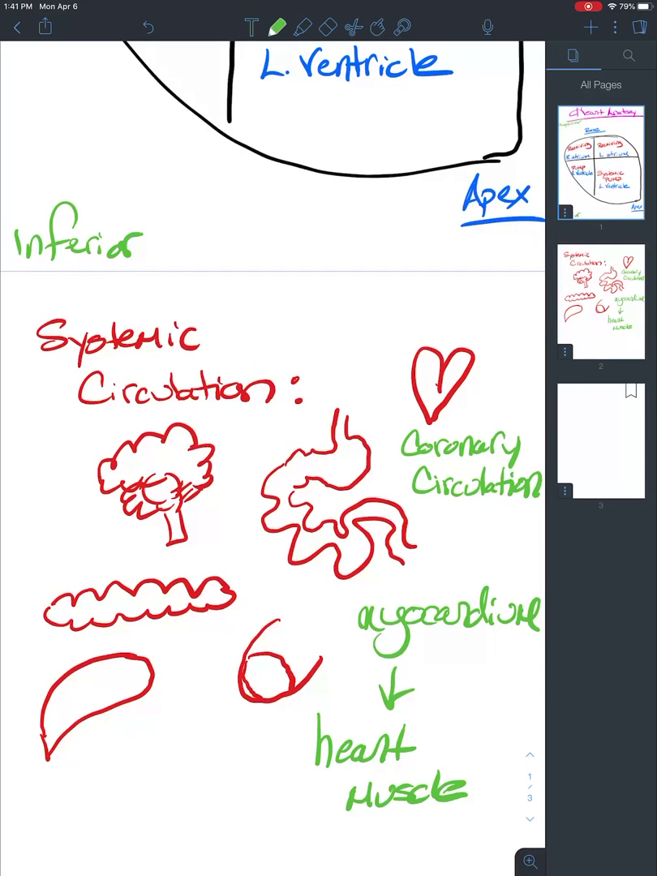
left_click(276, 27)
Step: Draw black lines under the green 'Coronary' and 'Circulation' words
left_click_drag(393, 464, 519, 463)
left_click_drag(404, 503, 544, 505)
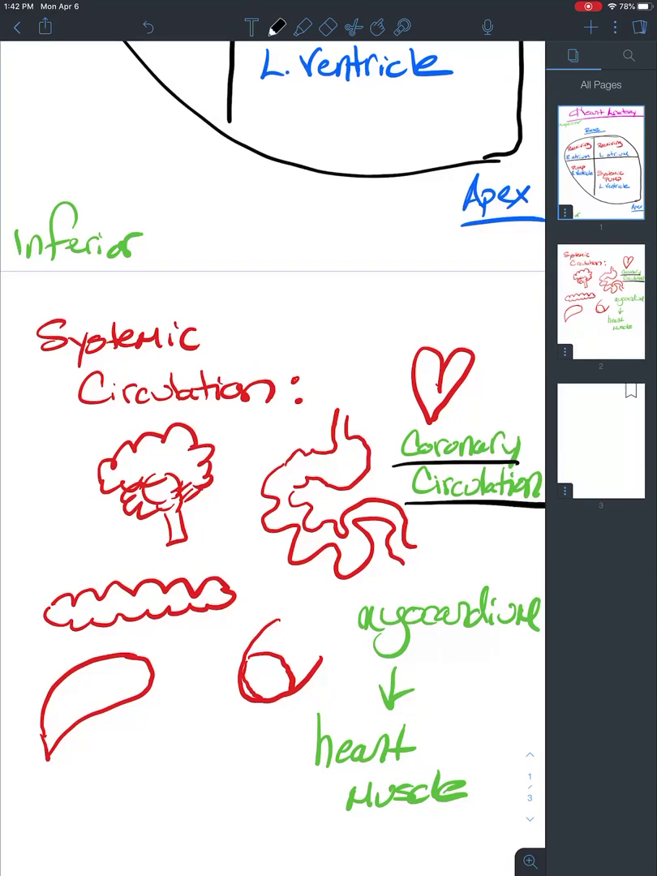
scroll(272, 438, "up", 4)
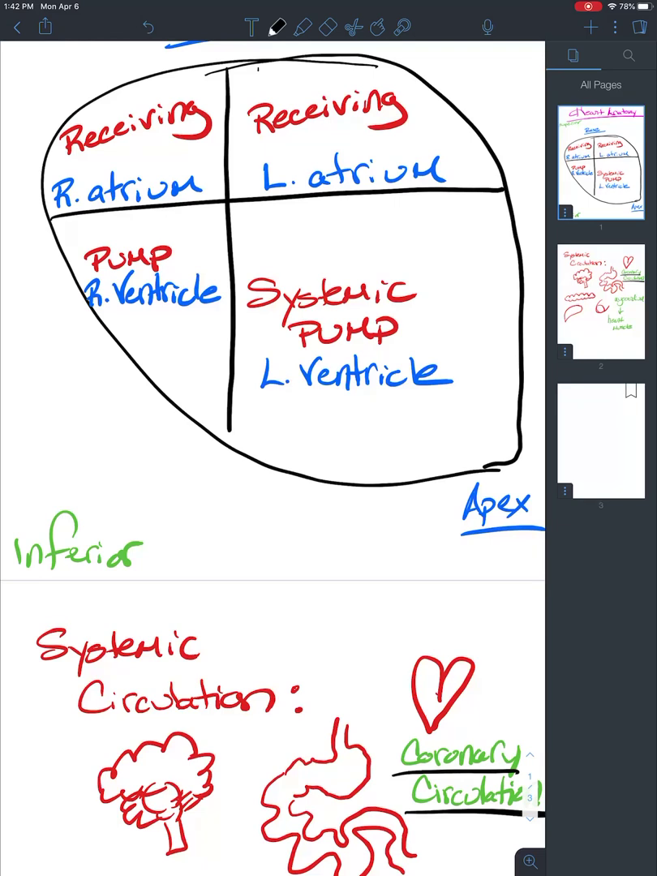
Step: Switch back to red ink and write 'Pulmonary' above PUMP in the right ventricle
left_click(276, 27)
left_click(363, 86)
mouse_move(63, 219)
left_mouse_down()
mouse_move(64, 247)
mouse_move(66, 235)
mouse_move(87, 245)
mouse_move(122, 229)
mouse_move(169, 236)
mouse_move(183, 224)
mouse_move(198, 250)
left_mouse_up()
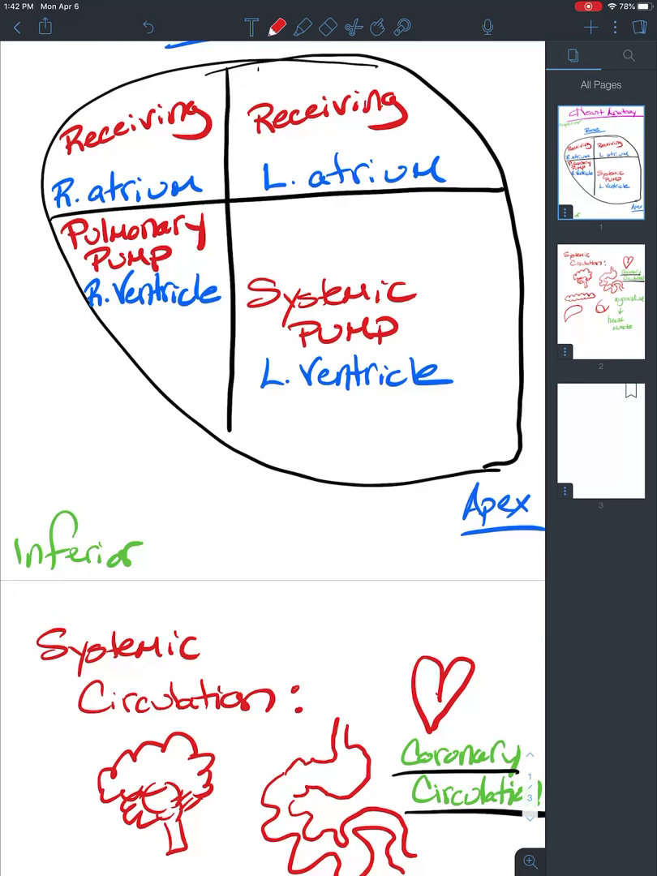
Step: Handwrite a blue 'Pulmonary Circulation' heading at the top of page 3
scroll(273, 438, "down", 15)
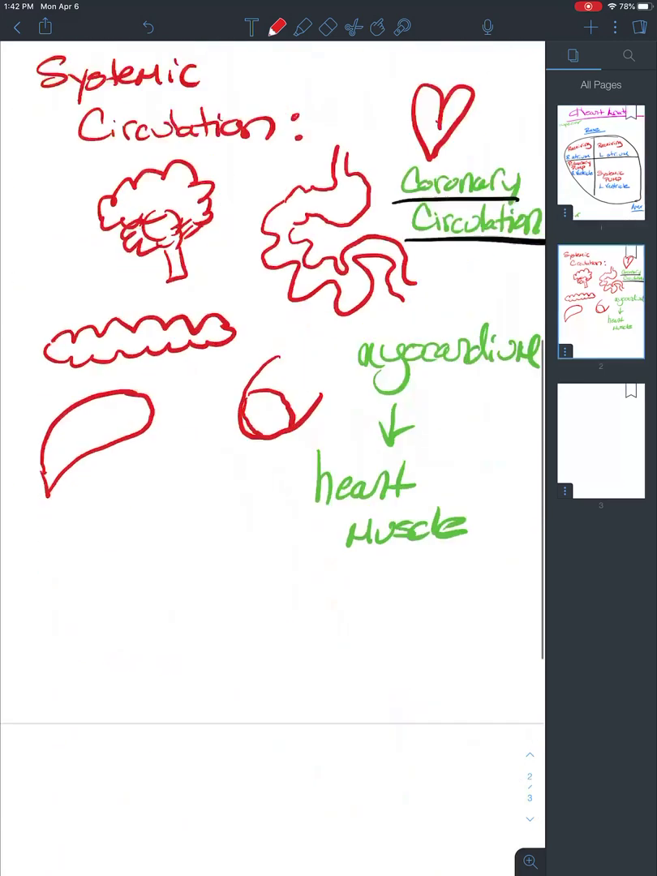
left_click(276, 27)
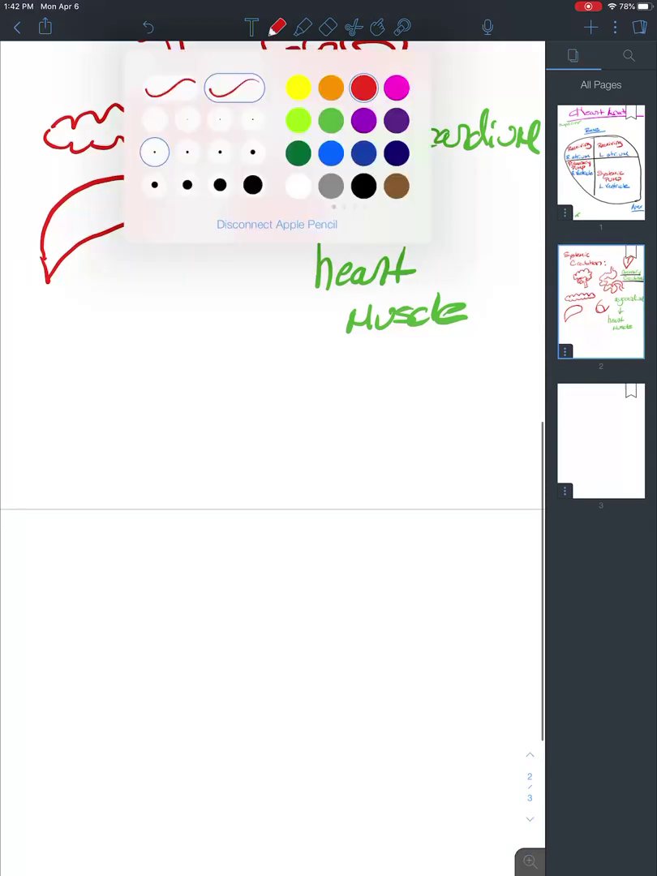
left_click(330, 152)
scroll(273, 438, "down", 1)
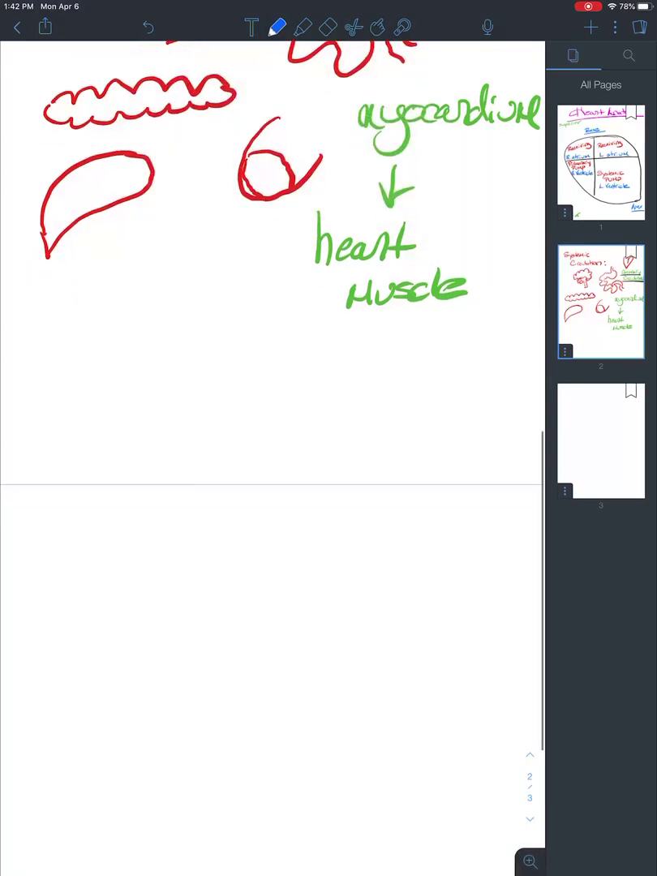
scroll(273, 438, "down", 5)
mouse_move(16, 324)
left_mouse_down()
mouse_move(34, 353)
mouse_move(111, 344)
mouse_move(120, 332)
mouse_move(167, 344)
mouse_move(188, 319)
mouse_move(208, 352)
left_mouse_up()
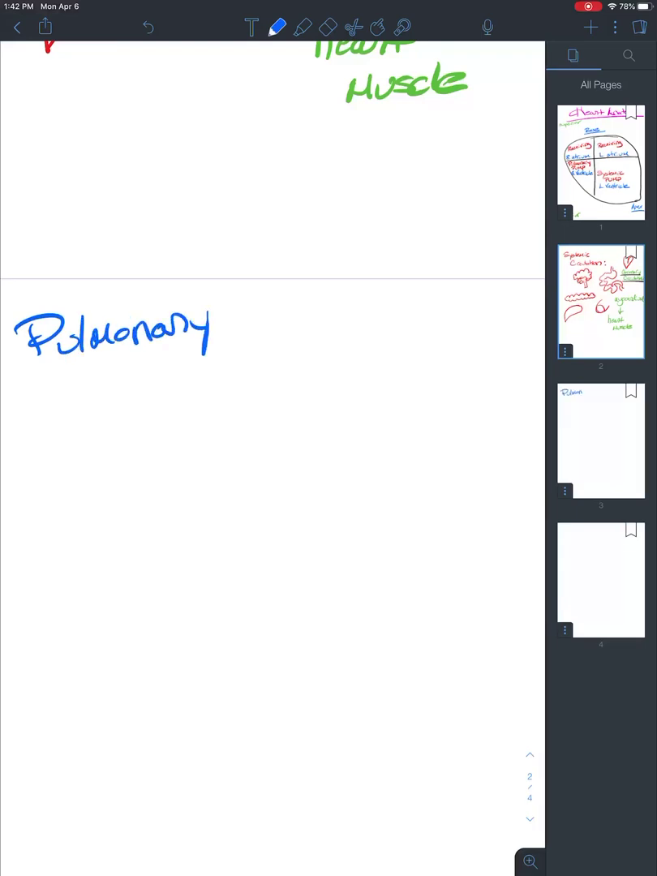
mouse_move(78, 382)
left_mouse_down()
mouse_move(69, 386)
mouse_move(77, 410)
left_mouse_up()
mouse_move(88, 393)
left_mouse_down()
mouse_move(88, 409)
mouse_move(120, 388)
mouse_move(128, 408)
mouse_move(174, 406)
mouse_move(193, 393)
mouse_move(214, 358)
mouse_move(246, 381)
left_mouse_up()
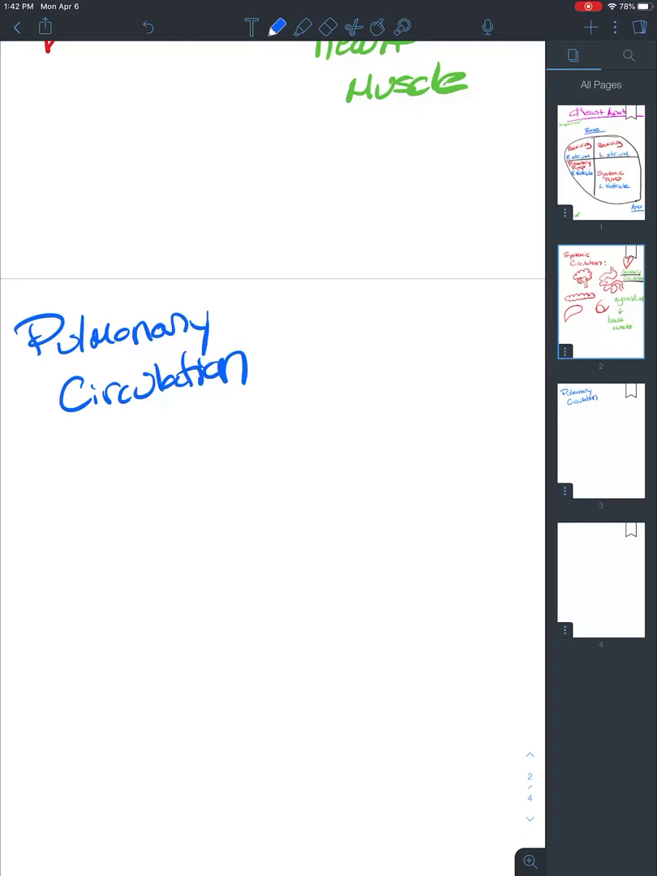
left_click(276, 27)
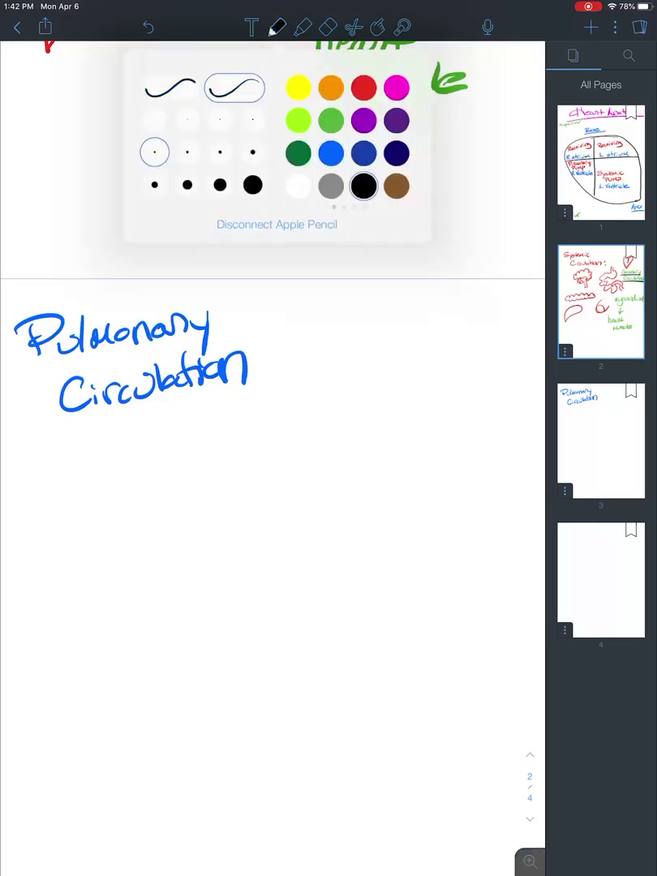
Step: Write 'pump blood to Lungs' in black ink under the page 3 title
left_click(365, 186)
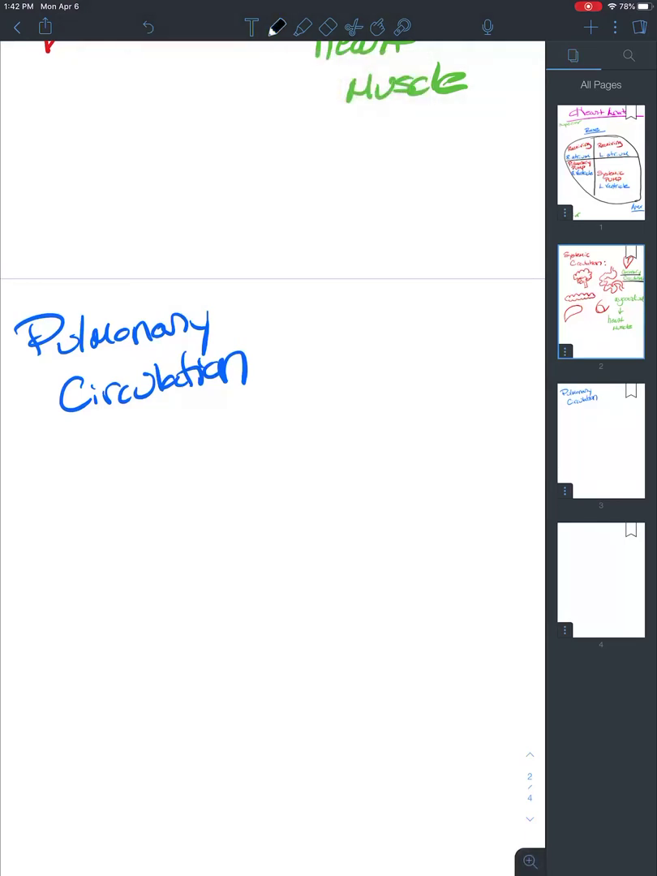
mouse_move(112, 446)
left_mouse_down()
mouse_move(129, 454)
mouse_move(153, 447)
mouse_move(202, 454)
left_mouse_up()
mouse_move(230, 403)
left_mouse_down()
mouse_move(245, 446)
mouse_move(293, 434)
mouse_move(327, 403)
left_mouse_up()
left_click_drag(125, 485, 122, 557)
left_click_drag(99, 535, 151, 524)
mouse_move(195, 501)
left_mouse_down()
mouse_move(206, 529)
mouse_move(239, 509)
mouse_move(243, 558)
left_mouse_up()
left_click_drag(287, 499, 267, 516)
Step: Sketch a pair of lung outlines beside the word Lungs
mouse_move(347, 457)
left_mouse_down()
mouse_move(305, 529)
mouse_move(346, 513)
mouse_move(358, 464)
mouse_move(349, 511)
left_mouse_up()
mouse_move(369, 459)
left_mouse_down()
mouse_move(381, 516)
mouse_move(401, 466)
mouse_move(422, 516)
mouse_move(388, 523)
left_mouse_up()
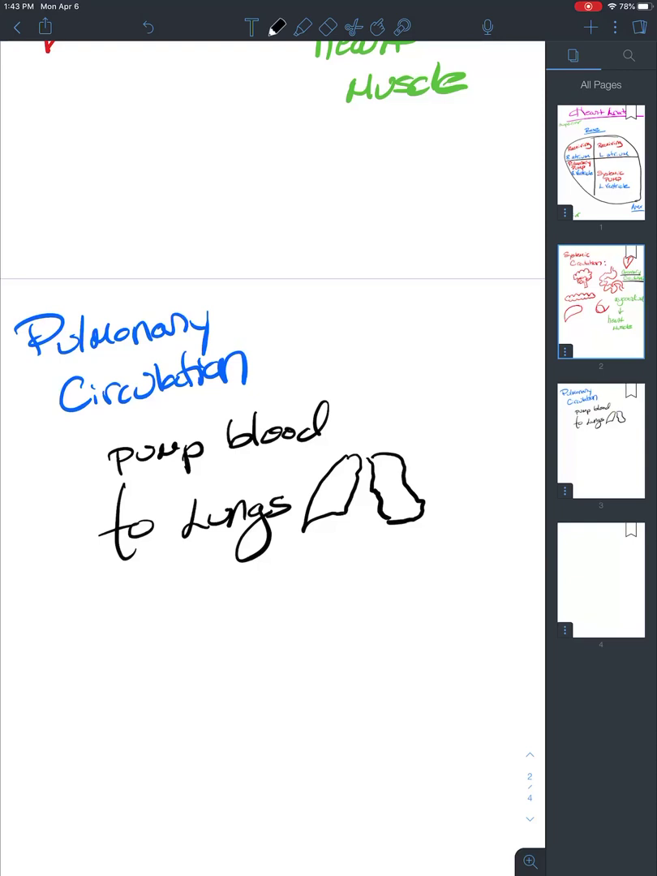
left_click(276, 26)
Step: Write a green '↳ gas exchange' note under Lungs
left_click(330, 123)
left_click(277, 27)
mouse_move(161, 568)
left_mouse_down()
mouse_move(191, 604)
mouse_move(185, 608)
left_mouse_up()
mouse_move(223, 587)
left_mouse_down()
mouse_move(212, 598)
mouse_move(224, 614)
mouse_move(248, 592)
mouse_move(253, 602)
left_mouse_up()
left_click(256, 583)
left_click_drag(293, 592, 327, 601)
left_click_drag(326, 584, 312, 602)
mouse_move(350, 584)
left_mouse_down()
mouse_move(347, 598)
mouse_move(418, 600)
mouse_move(417, 612)
mouse_move(462, 582)
left_mouse_up()
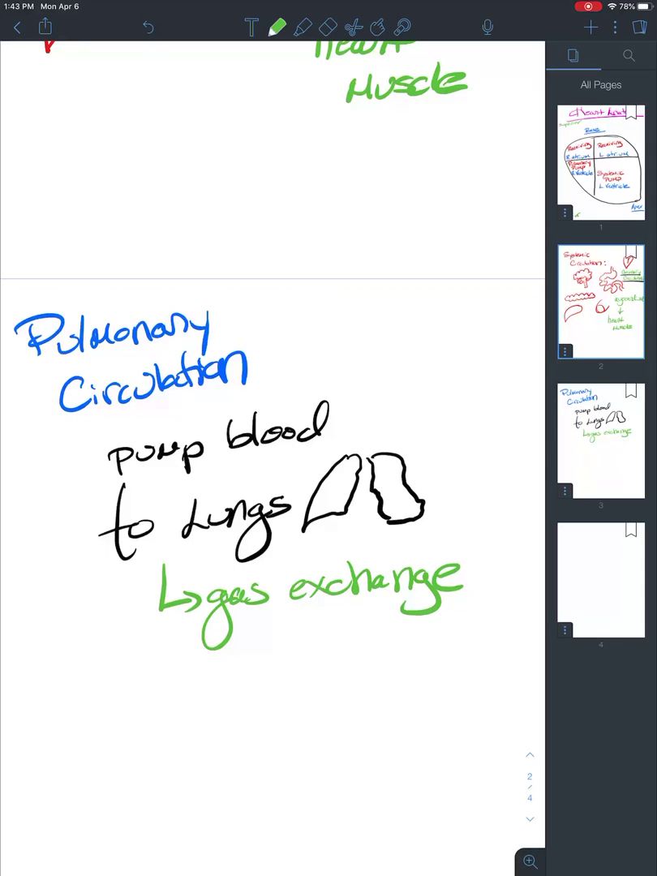
Step: Write 'Picks up O2' in brown below the gas exchange note
left_click(276, 27)
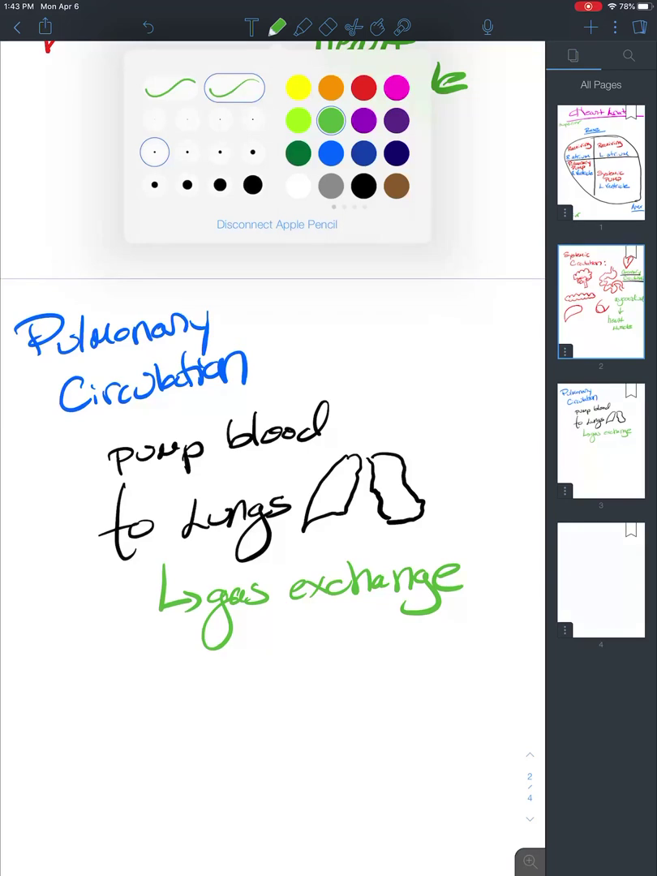
left_click(395, 186)
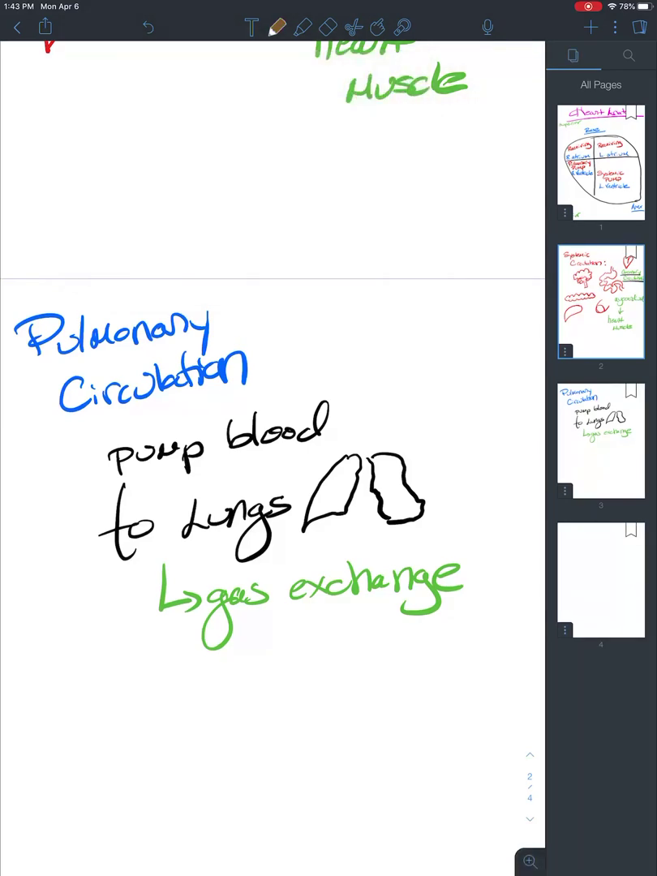
mouse_move(46, 676)
left_mouse_down()
mouse_move(60, 702)
mouse_move(69, 685)
mouse_move(87, 702)
left_mouse_up()
mouse_move(107, 683)
left_mouse_down()
mouse_move(110, 701)
mouse_move(120, 702)
left_mouse_up()
mouse_move(133, 678)
left_mouse_down()
mouse_move(135, 702)
mouse_move(156, 682)
mouse_move(165, 696)
mouse_move(237, 695)
left_mouse_up()
mouse_move(314, 666)
left_mouse_down()
mouse_move(311, 661)
mouse_move(357, 705)
left_mouse_up()
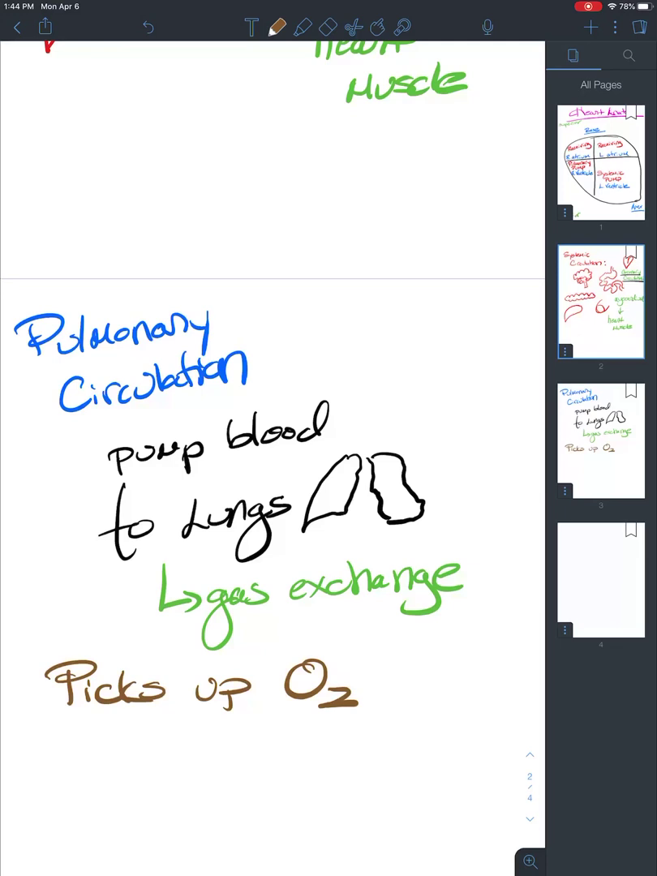
scroll(273, 454, "up", 15)
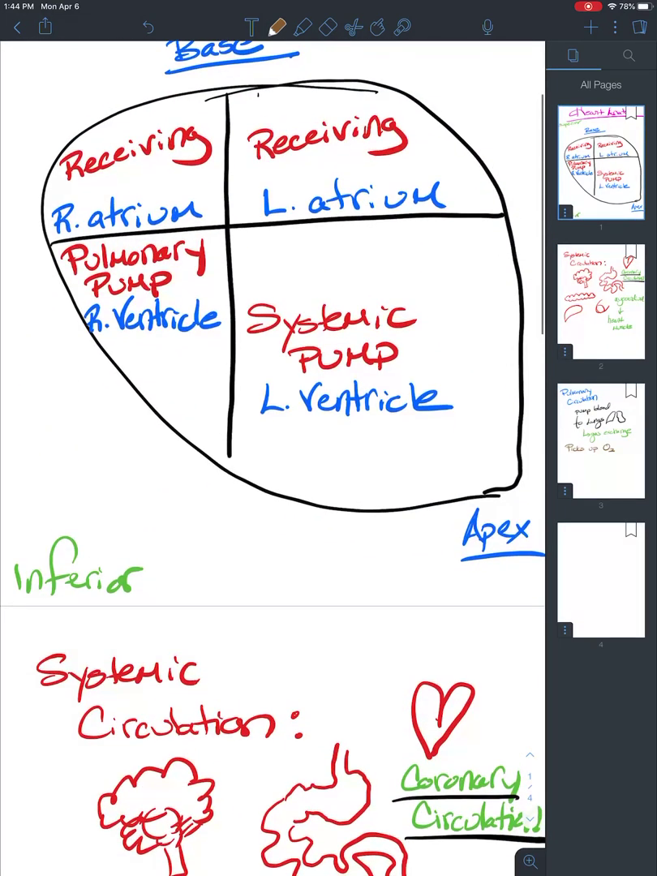
Step: Draw a brown arrow from the right ventricle out toward the lower left
mouse_move(169, 372)
left_mouse_down()
mouse_move(88, 422)
mouse_move(55, 421)
mouse_move(62, 433)
mouse_move(73, 415)
left_mouse_up()
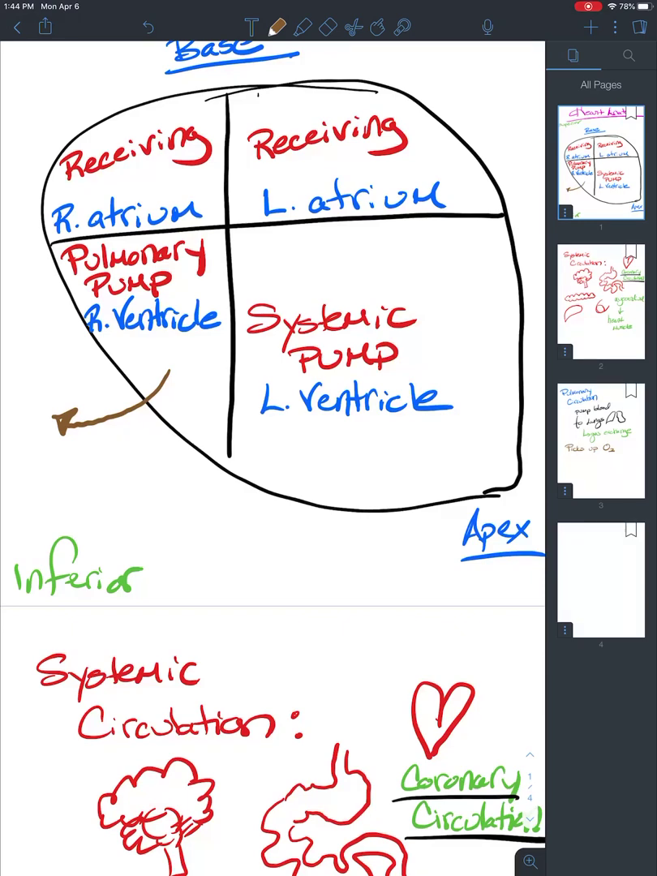
scroll(272, 454, "down", 15)
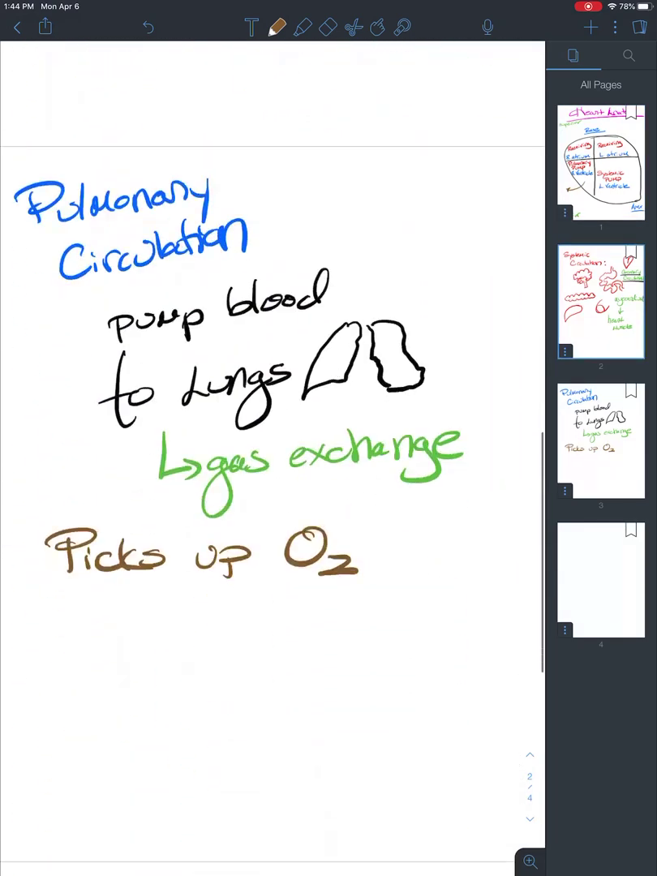
Step: Write 'Dropping off CO2' in brown below 'Picks up O2'
mouse_move(37, 568)
left_mouse_down()
mouse_move(48, 585)
mouse_move(78, 568)
mouse_move(116, 577)
mouse_move(123, 600)
mouse_move(182, 587)
mouse_move(217, 601)
mouse_move(240, 576)
left_mouse_up()
left_click_drag(264, 545, 251, 590)
left_click_drag(289, 548, 274, 588)
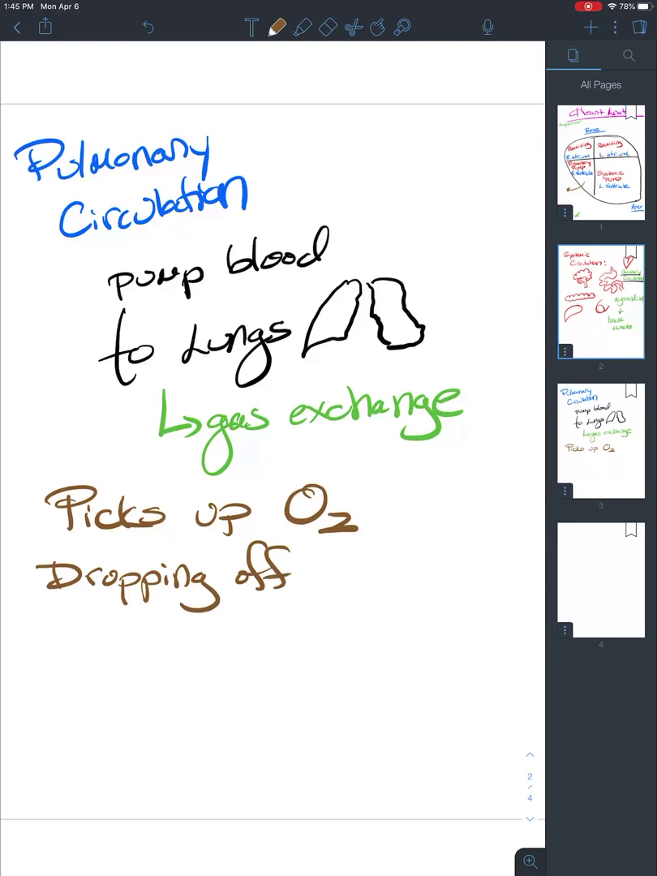
mouse_move(341, 561)
left_mouse_down()
mouse_move(342, 582)
mouse_move(360, 562)
mouse_move(412, 602)
left_mouse_up()
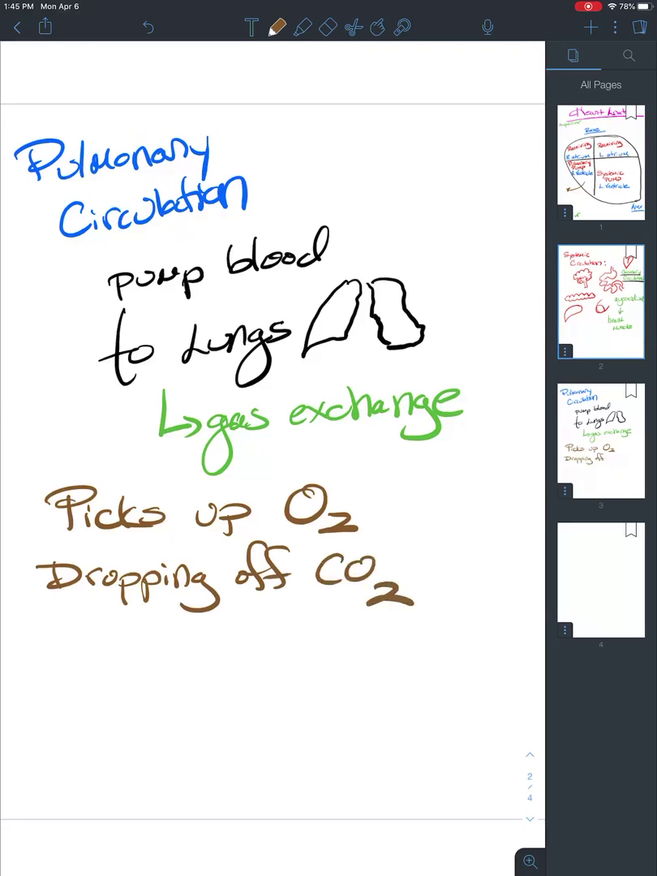
Step: Label O2 as 'oxygen' and write 'carbon dioxide' under CO2
mouse_move(379, 485)
left_mouse_down()
mouse_move(404, 489)
mouse_move(392, 498)
mouse_move(416, 519)
mouse_move(426, 519)
mouse_move(463, 487)
mouse_move(503, 508)
left_mouse_up()
left_click_drag(341, 630, 338, 646)
mouse_move(358, 635)
left_mouse_down()
mouse_move(349, 640)
mouse_move(361, 646)
left_mouse_up()
mouse_move(368, 630)
left_mouse_down()
mouse_move(372, 647)
mouse_move(378, 634)
left_mouse_up()
mouse_move(383, 625)
left_mouse_down()
mouse_move(389, 646)
mouse_move(404, 635)
mouse_move(446, 647)
left_mouse_up()
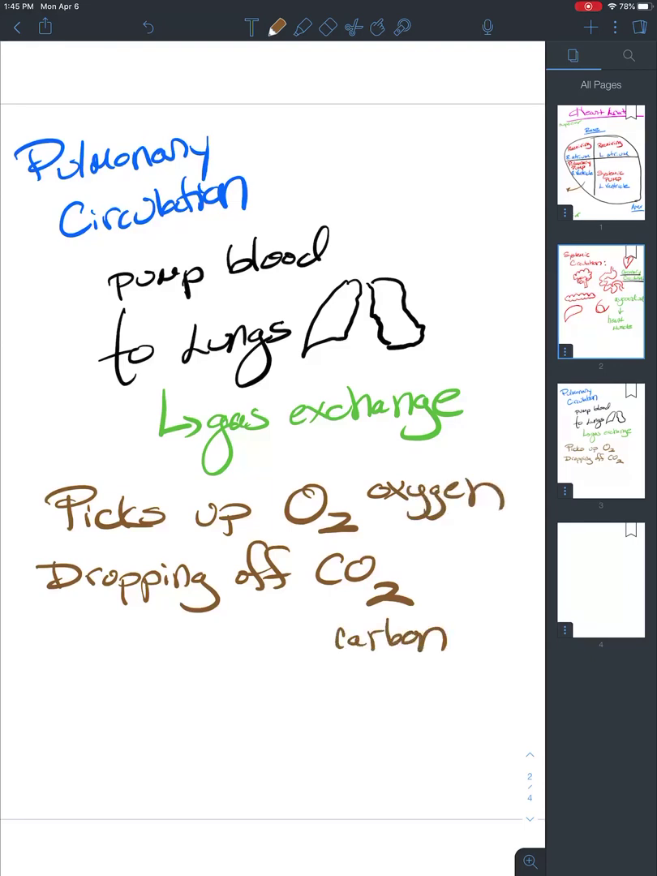
mouse_move(357, 688)
left_mouse_down()
mouse_move(369, 688)
mouse_move(369, 702)
left_mouse_up()
mouse_move(377, 686)
left_mouse_down()
mouse_move(377, 702)
mouse_move(390, 686)
mouse_move(421, 703)
left_mouse_up()
mouse_move(420, 686)
left_mouse_down()
mouse_move(405, 702)
mouse_move(428, 690)
mouse_move(457, 702)
left_mouse_up()
left_click_drag(462, 691, 484, 696)
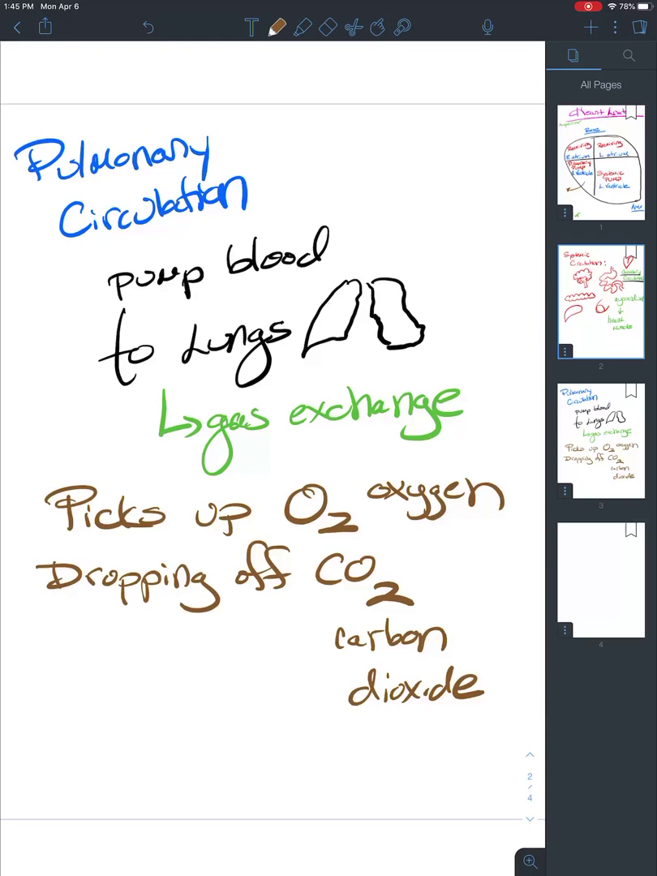
scroll(273, 438, "up", 15)
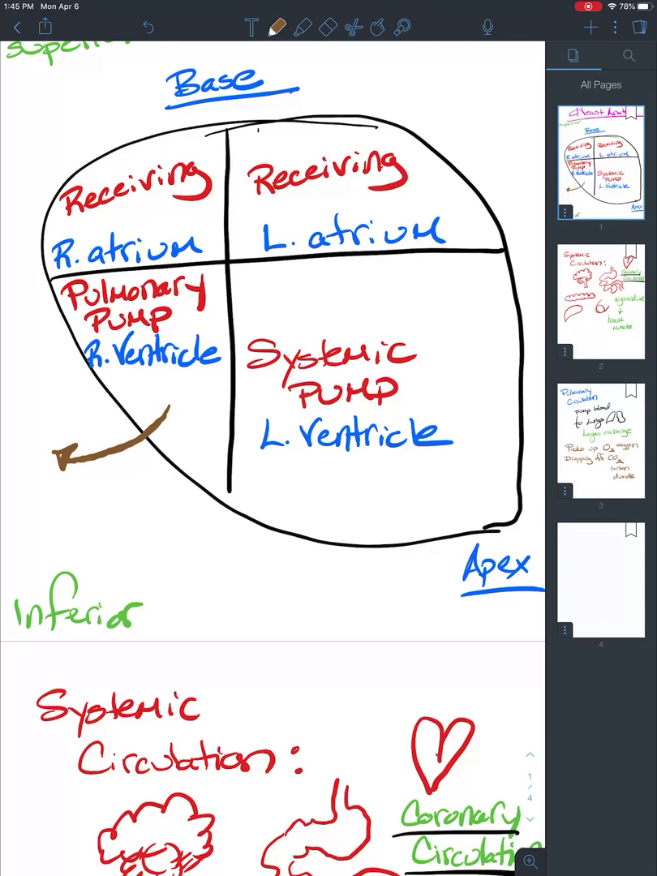
Step: Thicken the brown arrowhead and sketch small lungs at its tip on page 1
left_click_drag(59, 455, 66, 474)
mouse_move(20, 413)
left_mouse_down()
mouse_move(14, 419)
mouse_move(11, 459)
mouse_move(32, 439)
mouse_move(24, 411)
mouse_move(41, 413)
mouse_move(54, 434)
mouse_move(65, 439)
mouse_move(64, 415)
mouse_move(55, 430)
left_mouse_up()
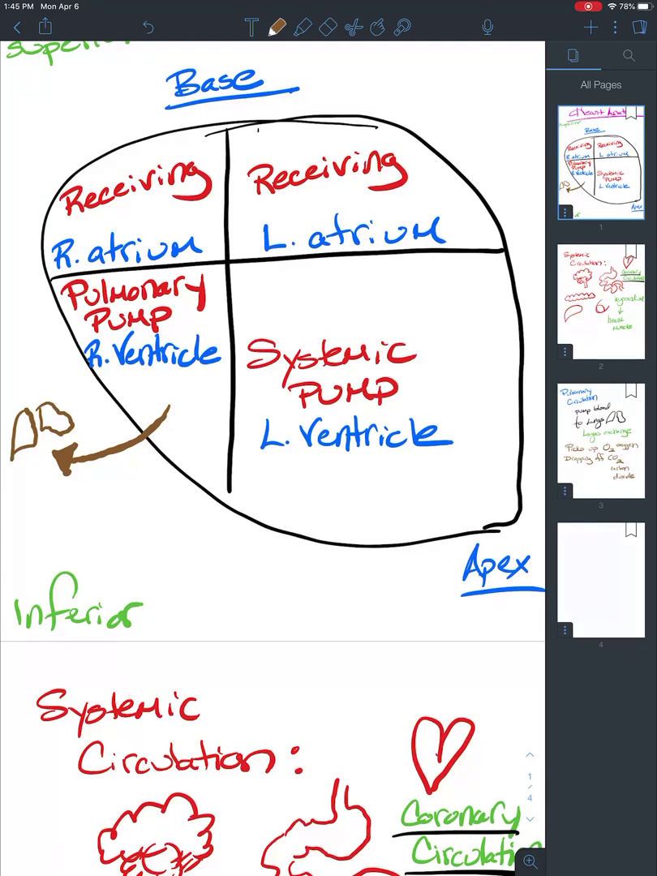
scroll(271, 389, "up", 3)
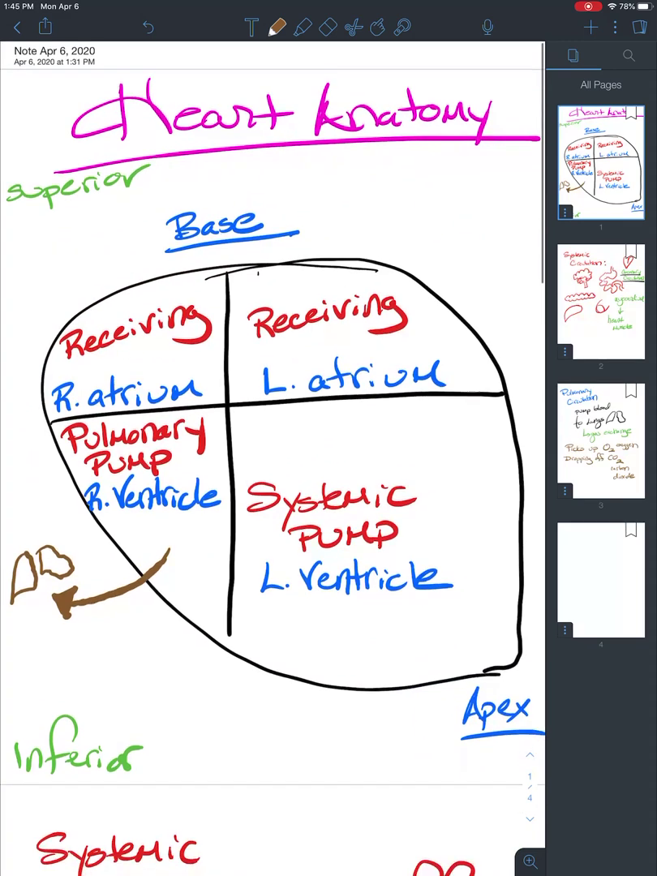